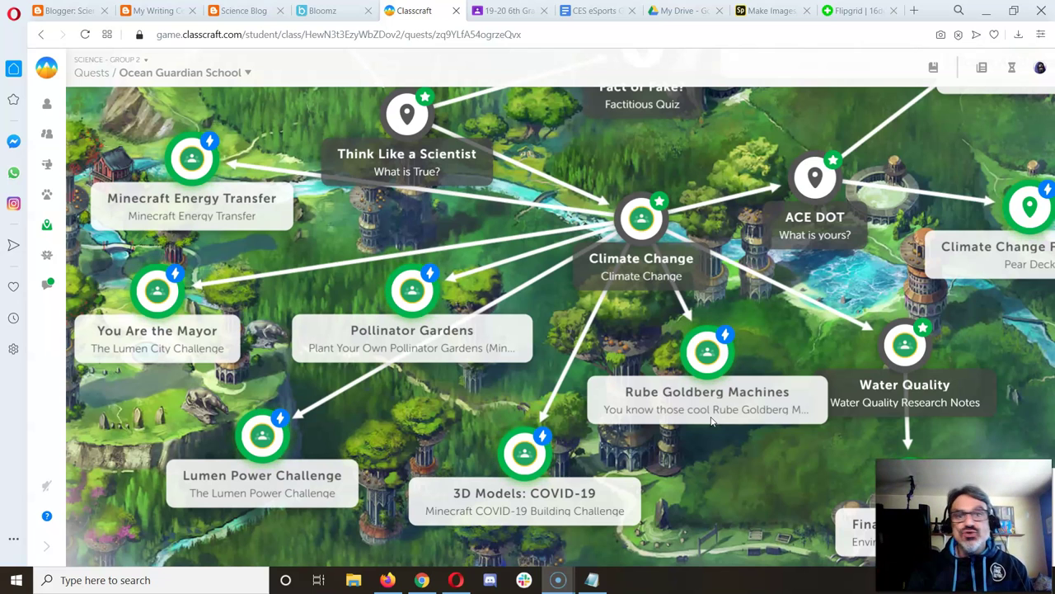
Step: Open the Pollinator Gardens quest node and follow its Story link to the Flipgrid topic
scroll(711, 421, up, 1)
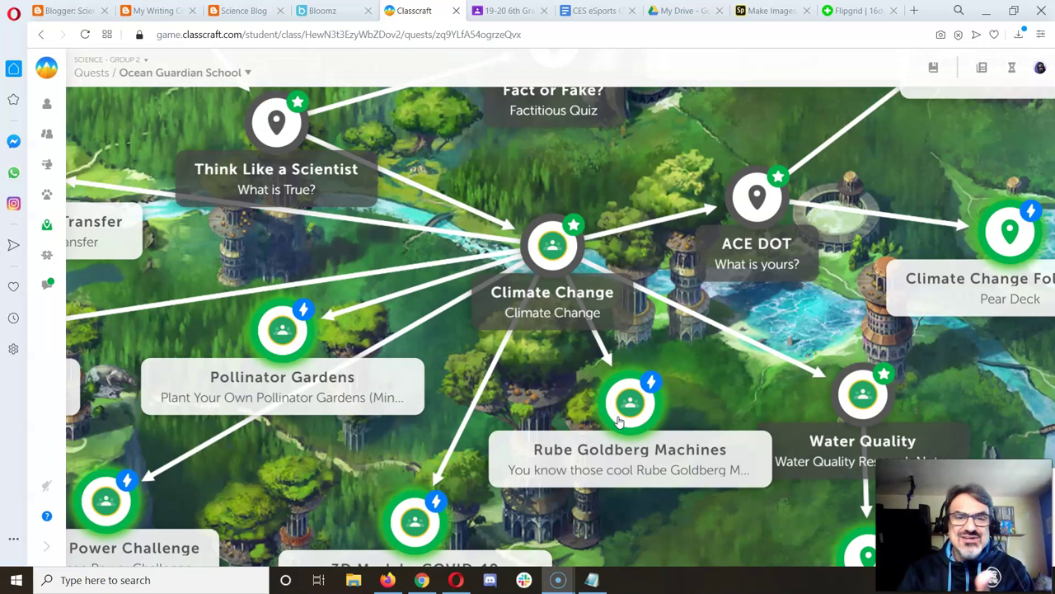
click(518, 290)
click(20, 571)
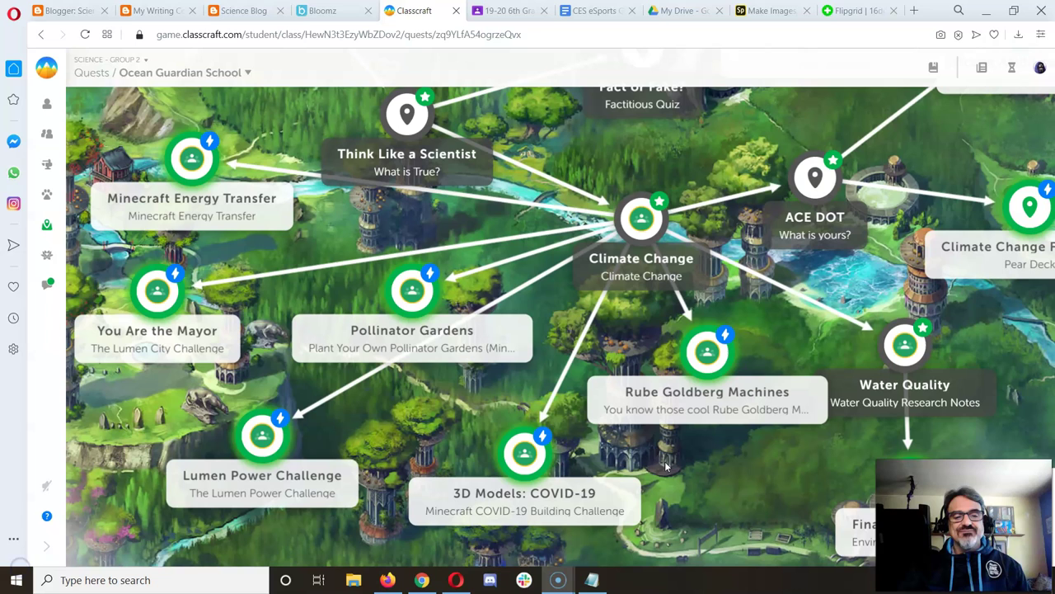
click(614, 473)
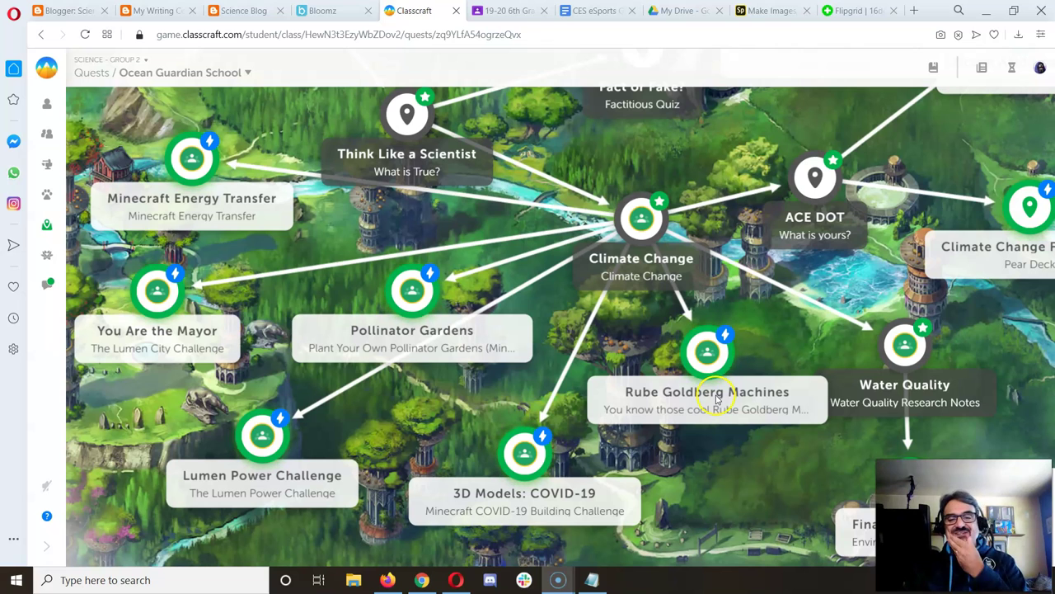
click(417, 292)
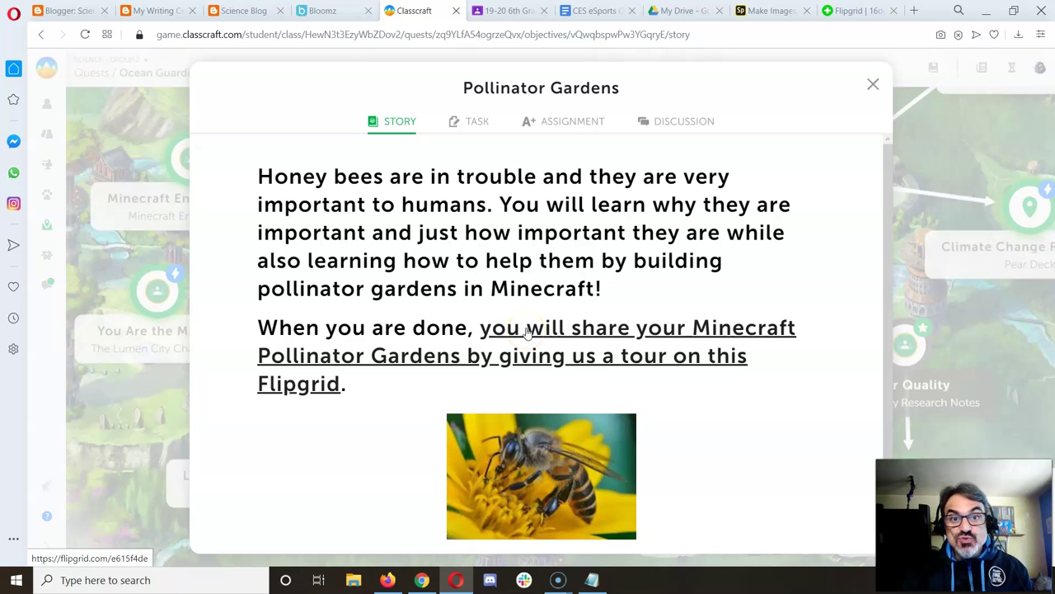
click(526, 330)
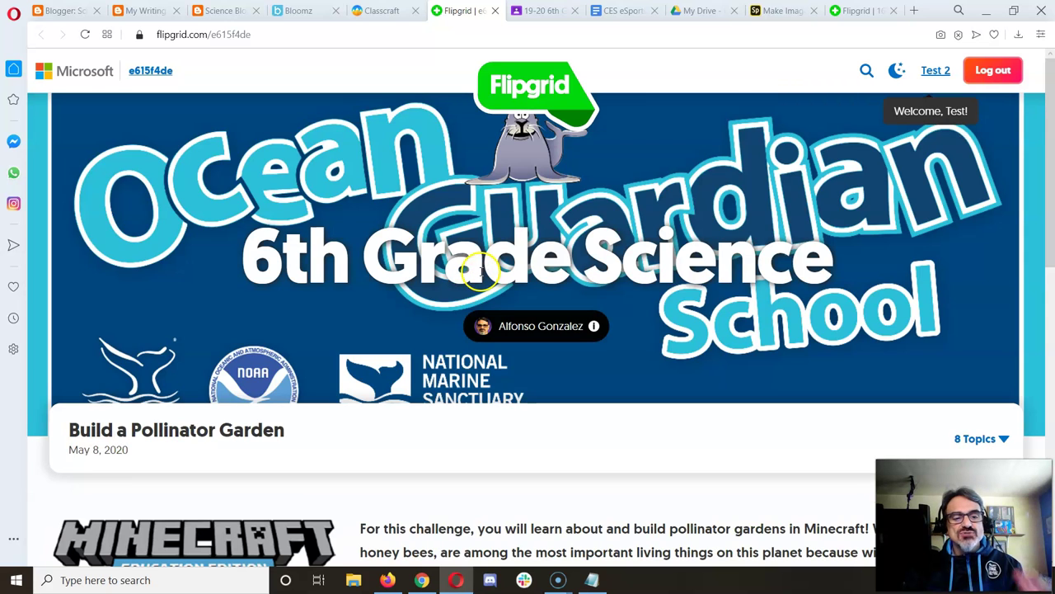
Step: Scroll the Build a Pollinator Garden topic to its empty Responses section, then return to Classcraft
scroll(479, 274, down, 5)
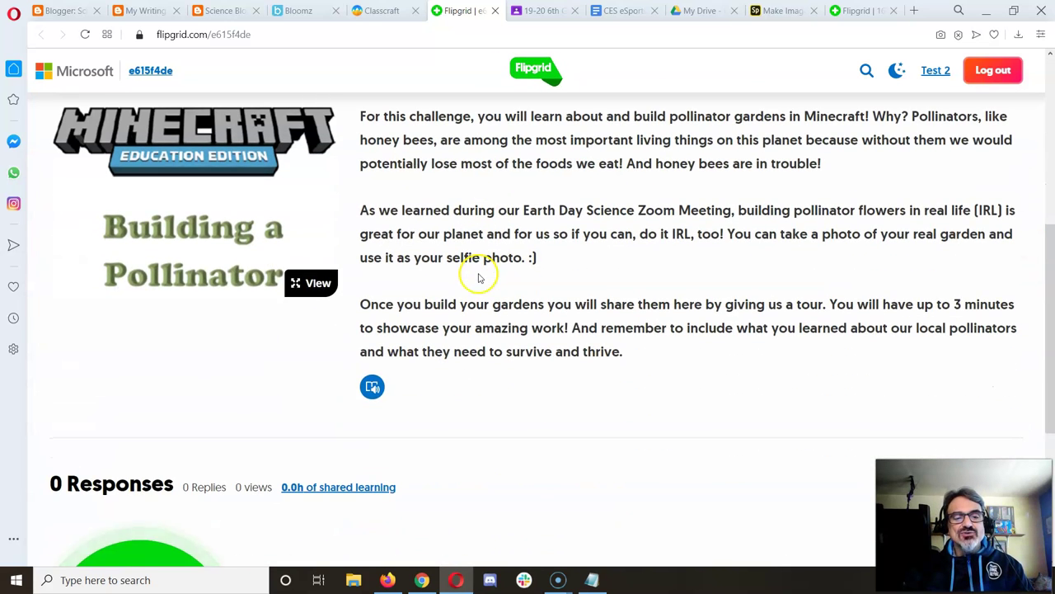
scroll(478, 278, down, 3)
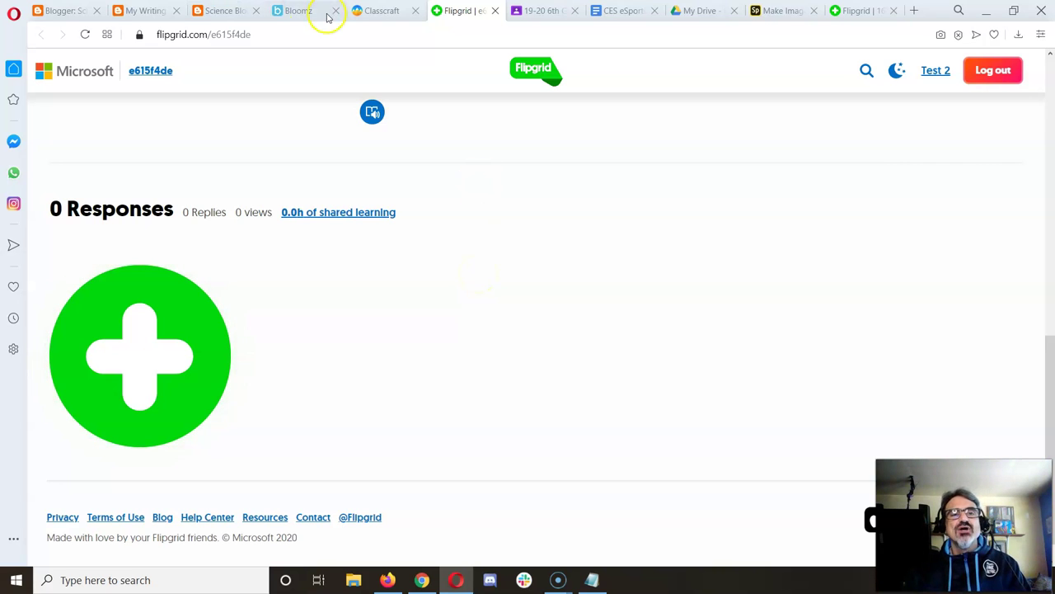
click(379, 11)
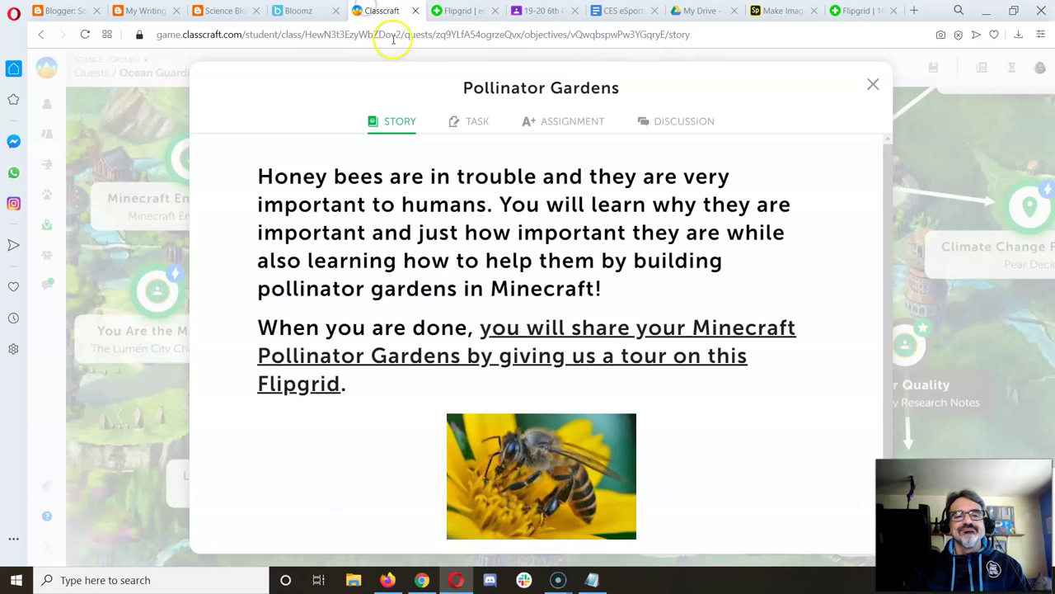
Step: Review the quest's Task and Assignment details and open the assignment in Google Classroom
click(474, 122)
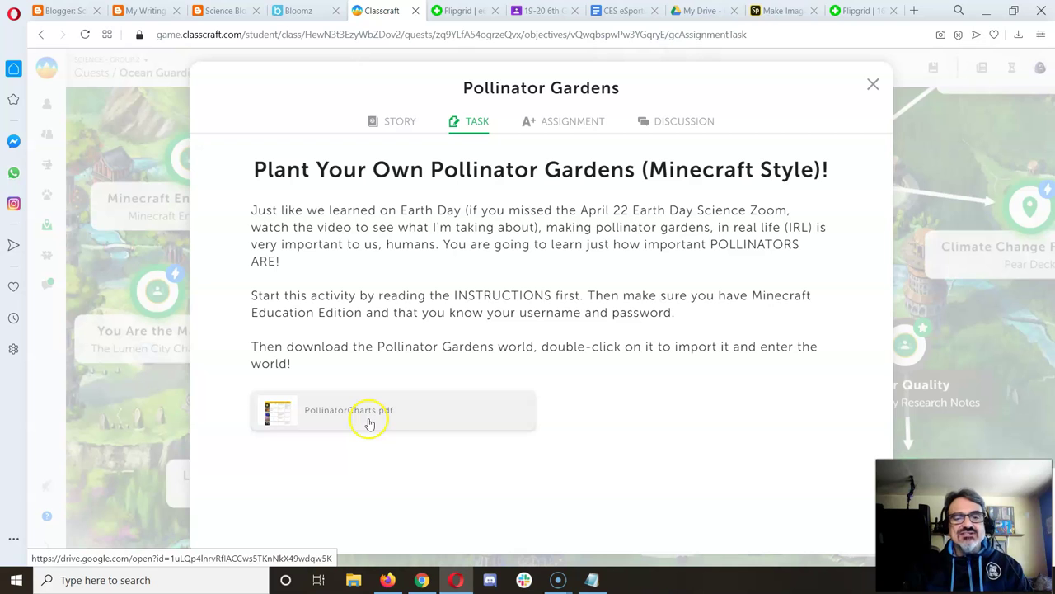
click(565, 122)
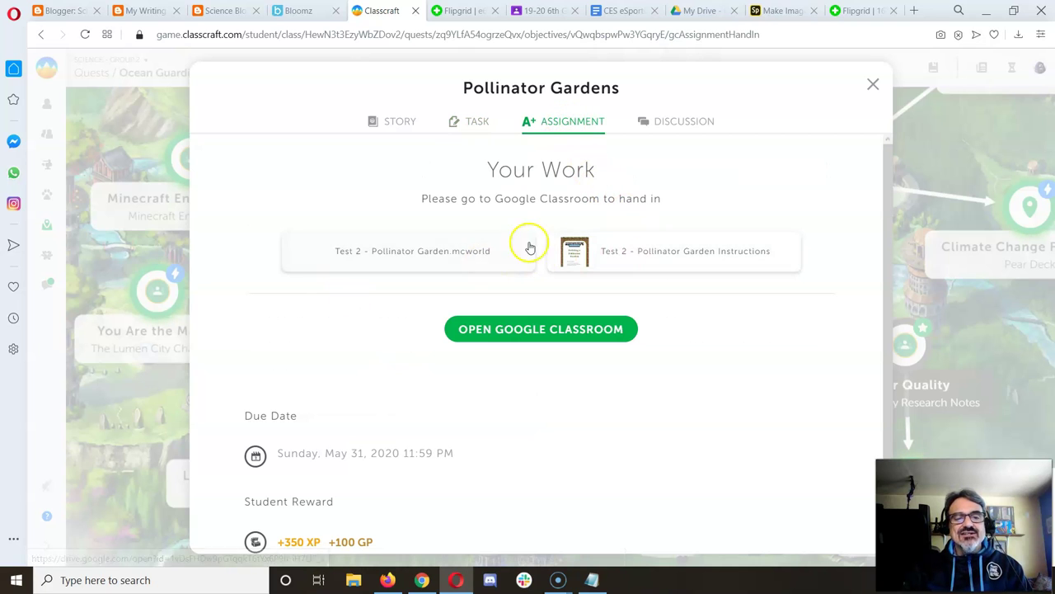
click(540, 330)
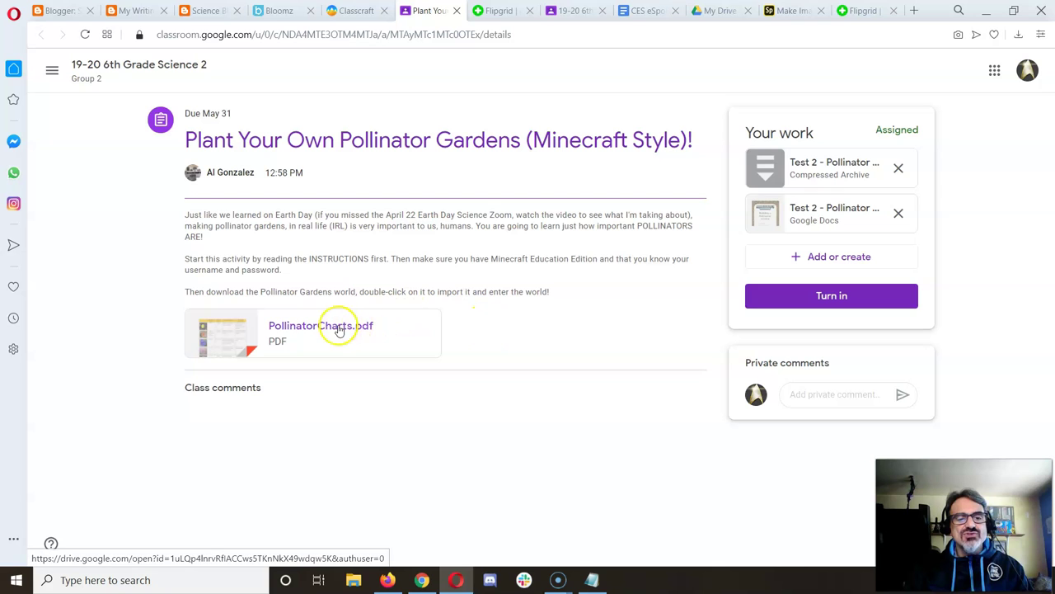
Step: Read through the PollinatorCharts.pdf material and bee-species tables, then close the preview
click(337, 328)
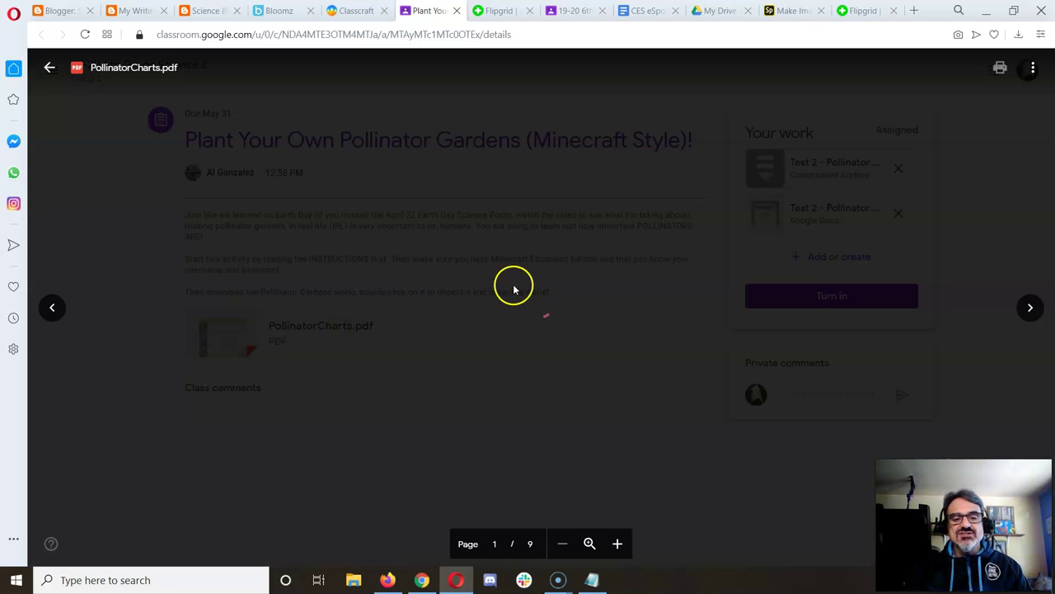
scroll(514, 284, down, 10)
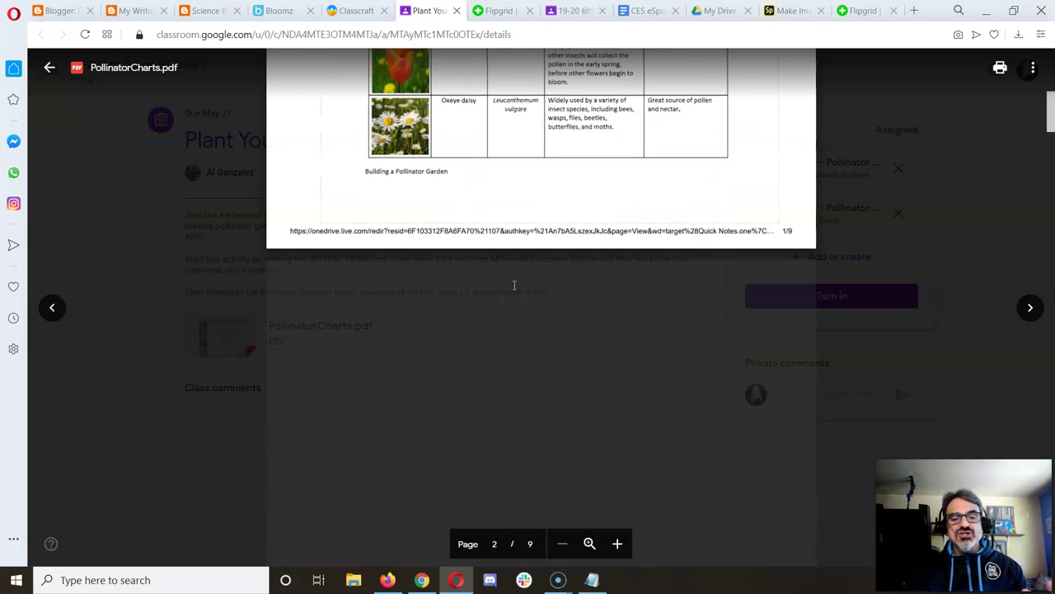
scroll(514, 284, down, 10)
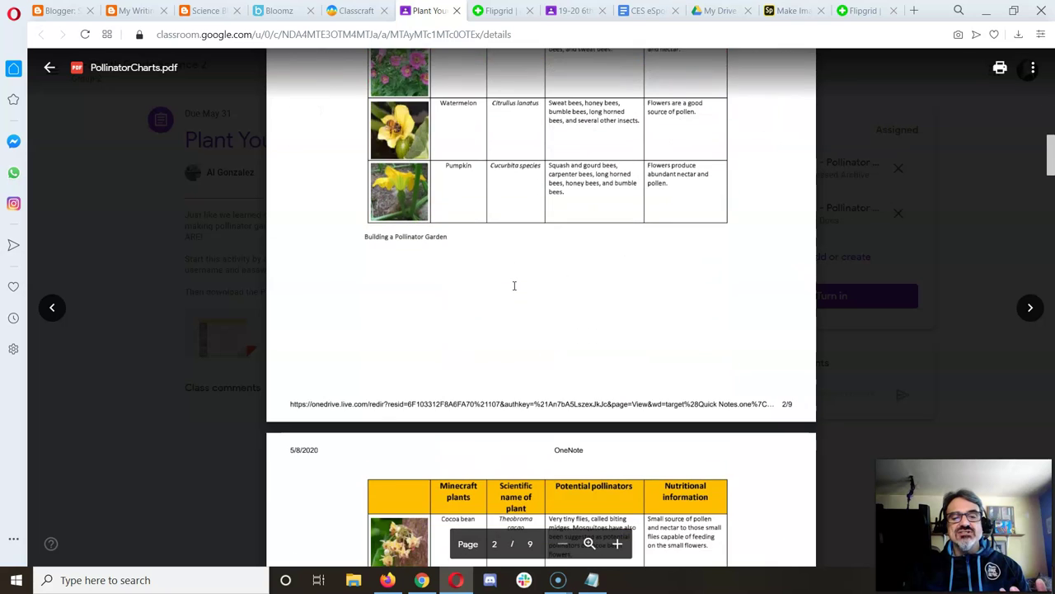
scroll(513, 285, down, 7)
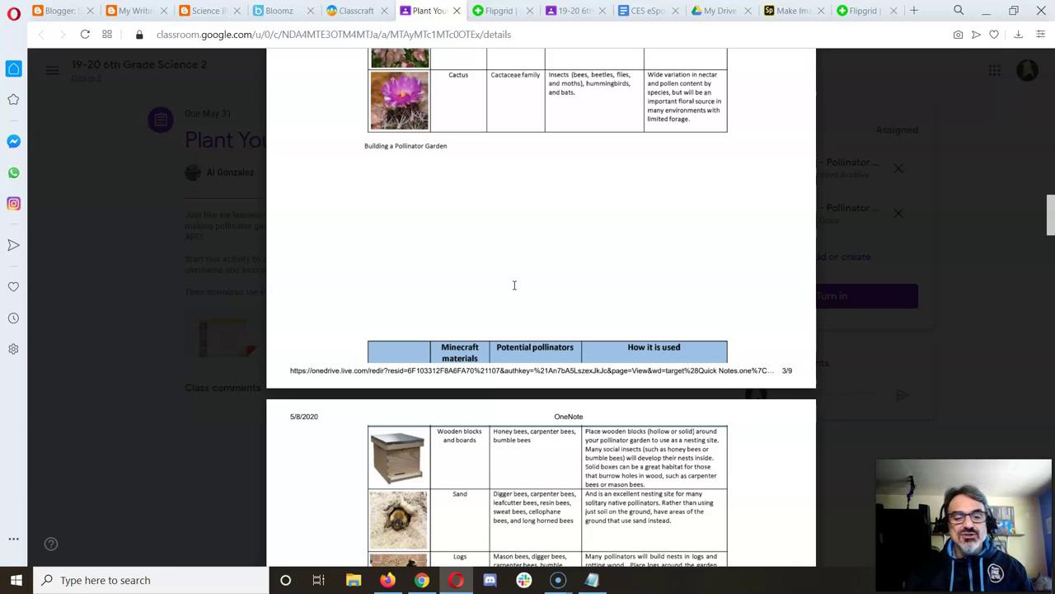
scroll(546, 293, down, 5)
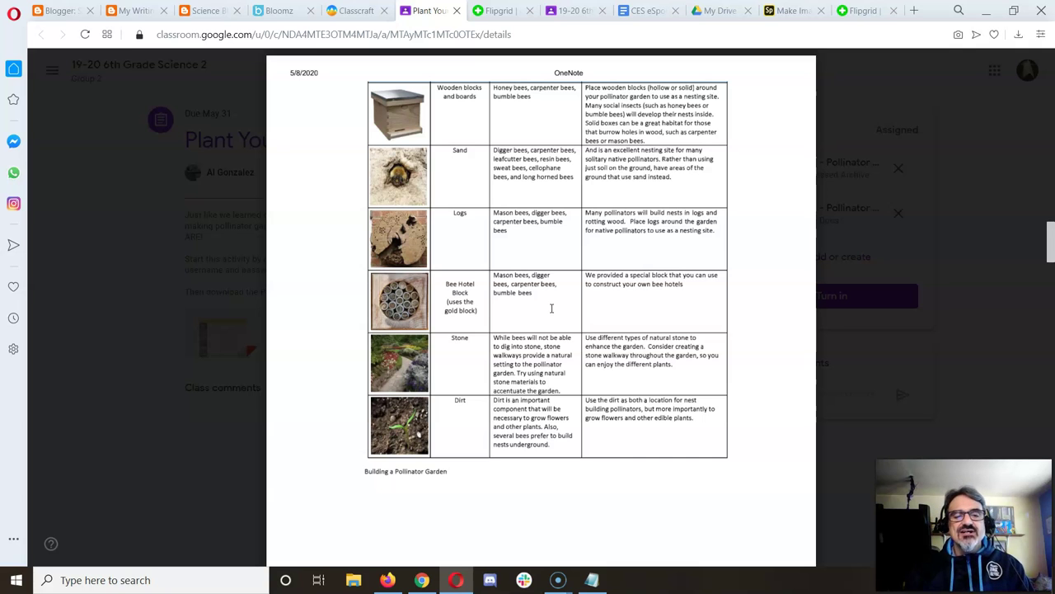
scroll(551, 308, down, 3)
scroll(552, 309, down, 3)
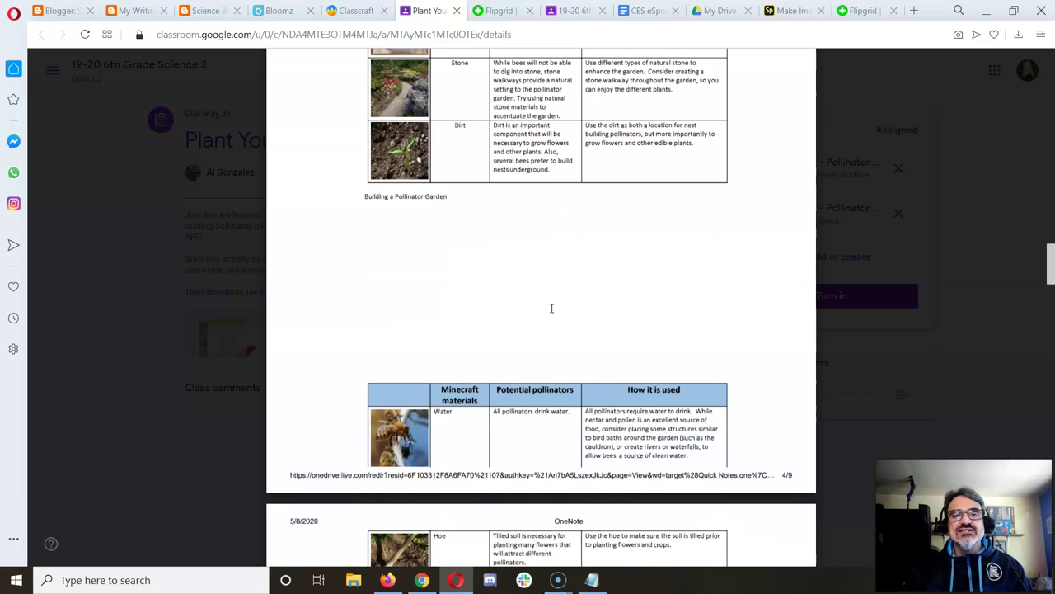
scroll(552, 309, down, 15)
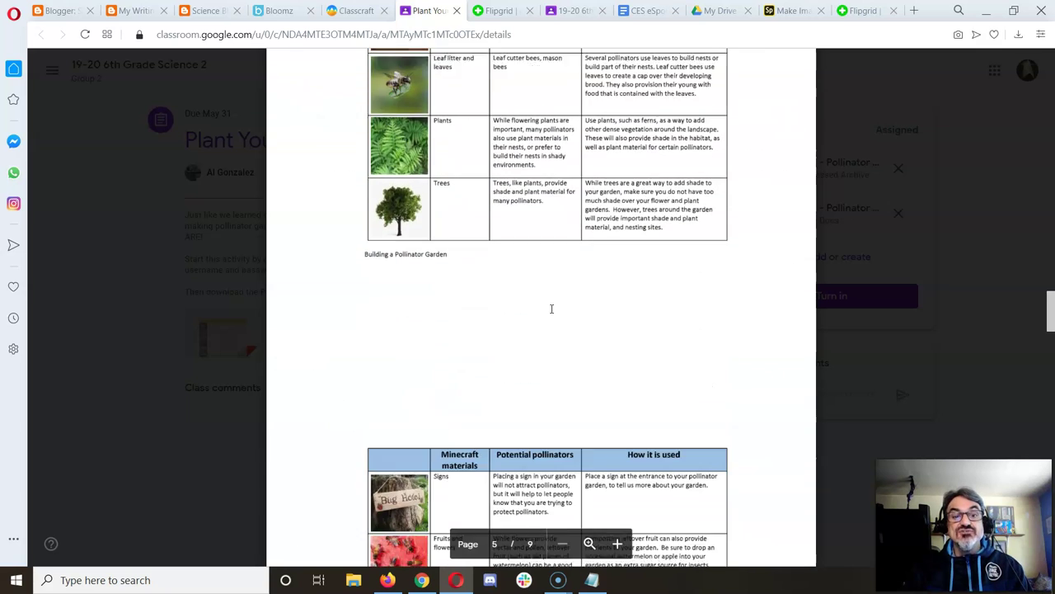
scroll(552, 308, down, 15)
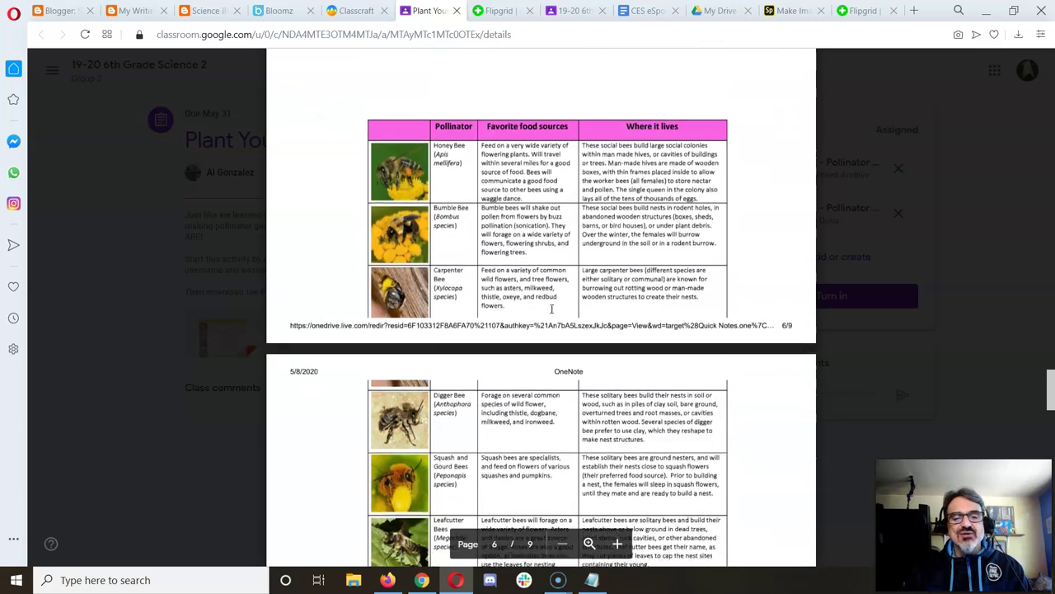
scroll(551, 308, down, 15)
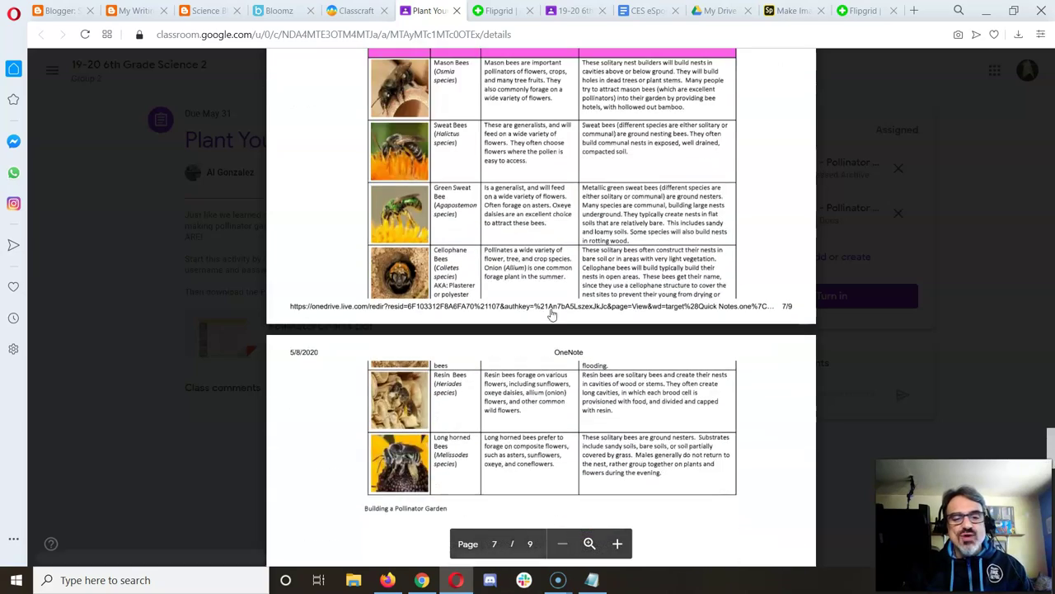
scroll(552, 308, up, 10)
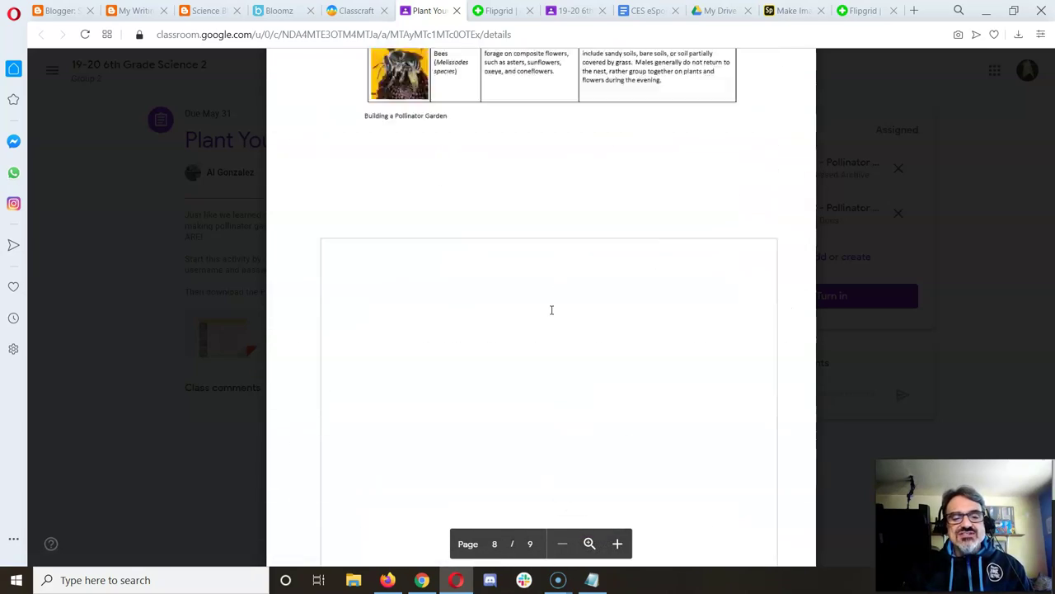
scroll(555, 250, up, 5)
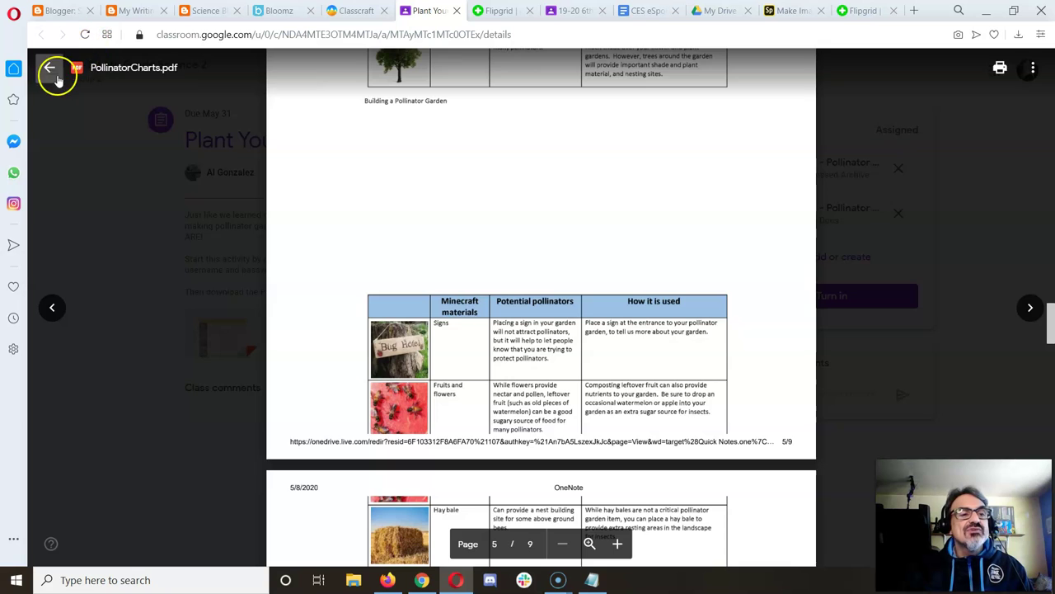
click(50, 69)
Step: Read the Test 2 - Pollinator Garden Instructions doc, then go back to the Classroom assignment
click(837, 210)
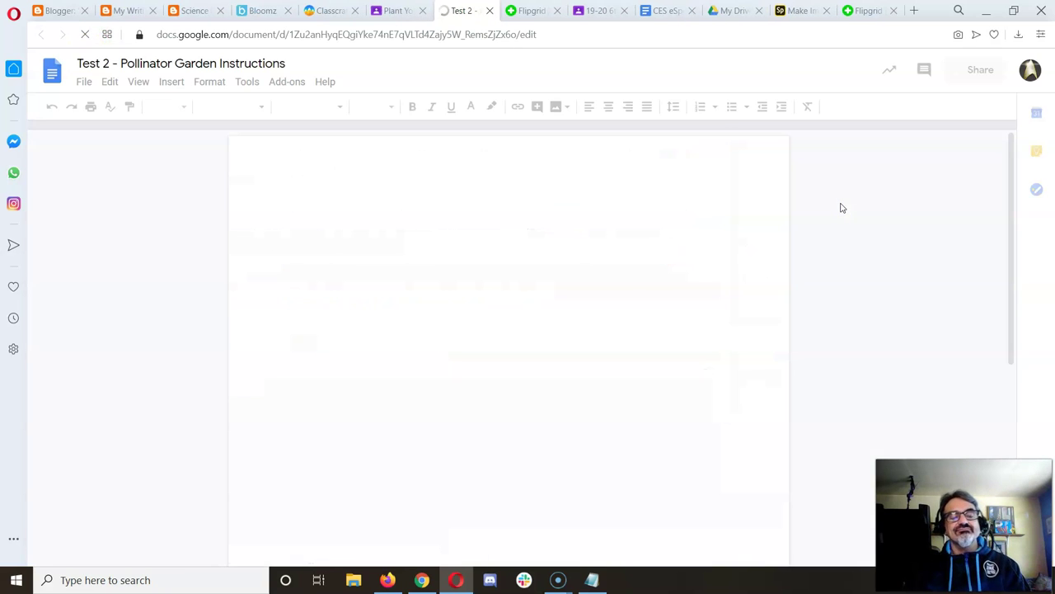
scroll(588, 297, down, 4)
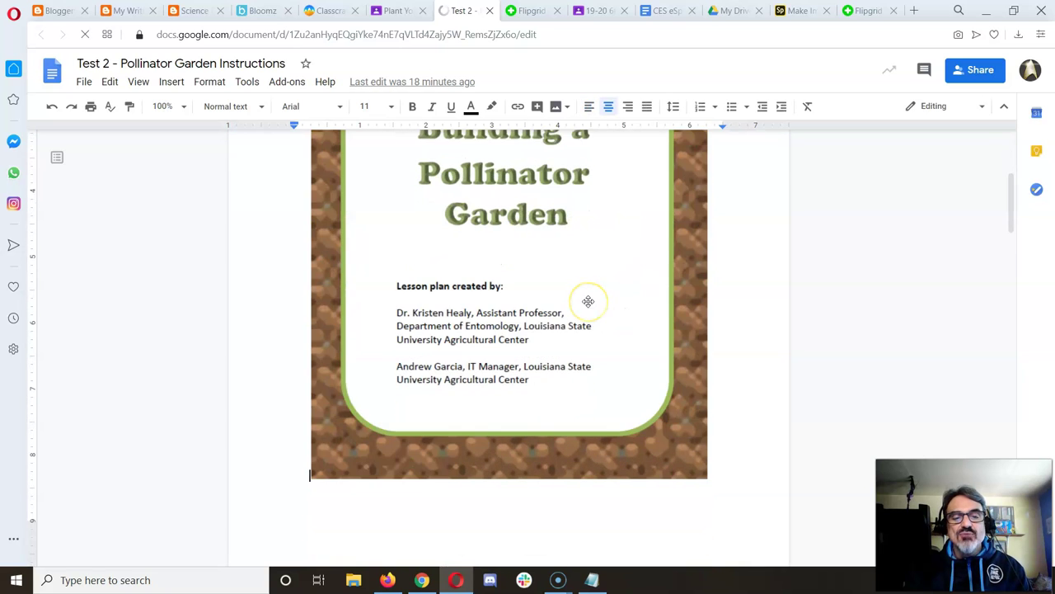
scroll(588, 301, down, 9)
scroll(588, 302, down, 5)
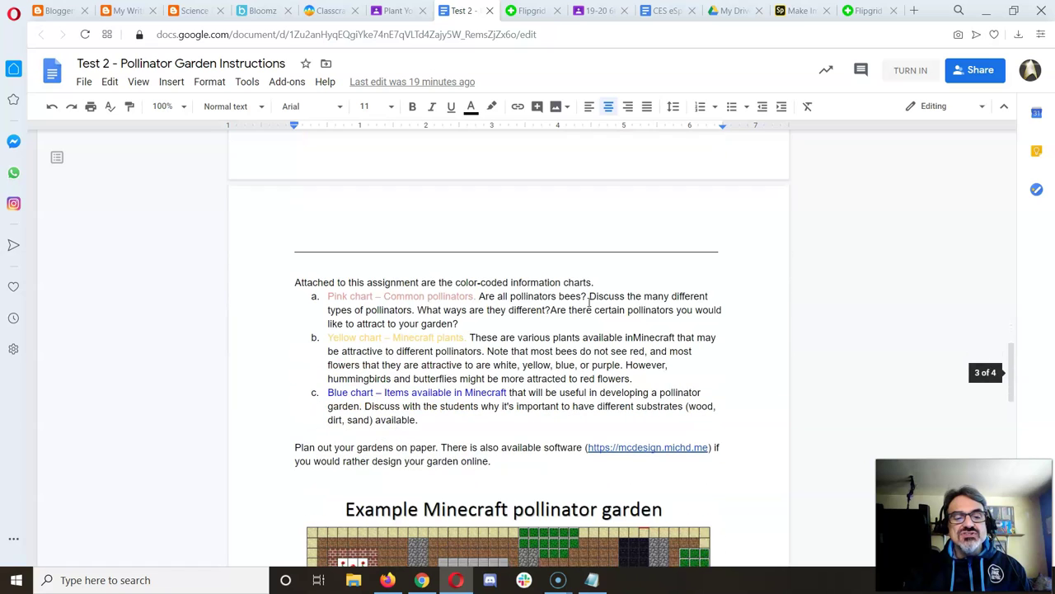
scroll(589, 301, down, 3)
scroll(589, 302, down, 10)
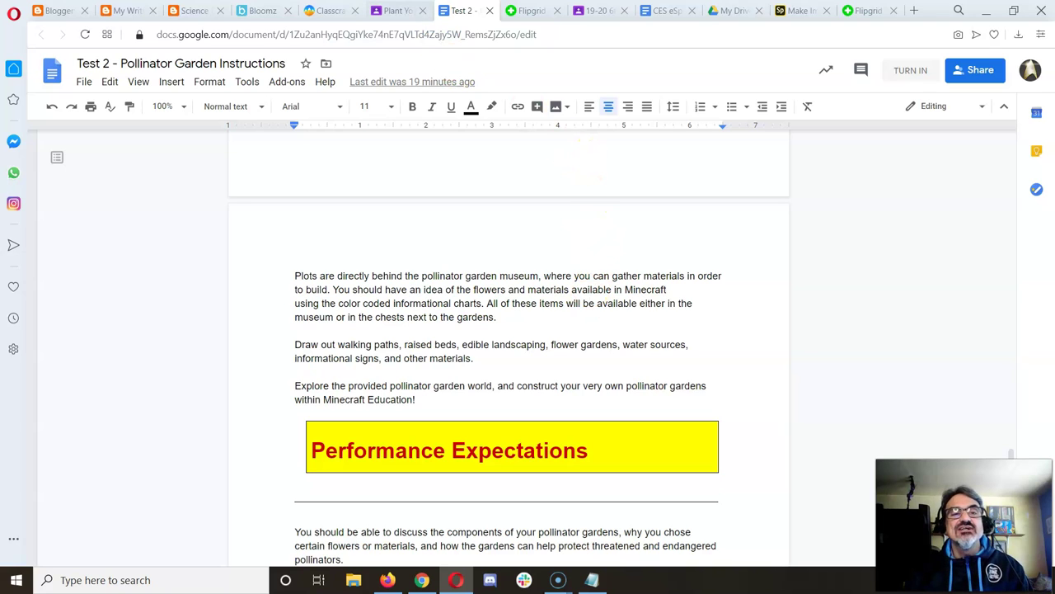
click(398, 9)
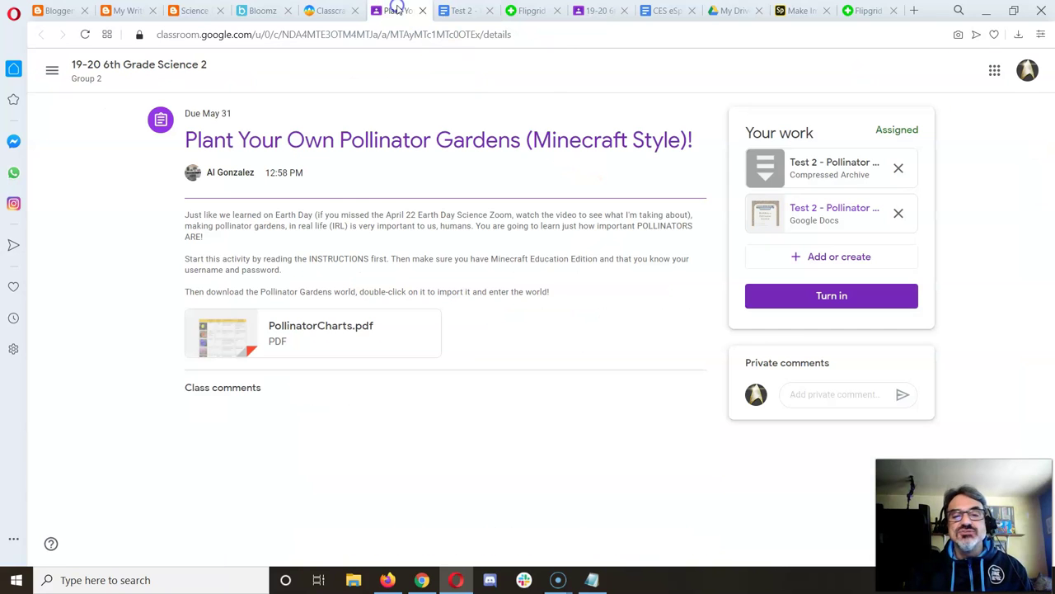
Step: Open Test 2 - Pollinator Garden.mcworld in the Drive viewer and download it
click(805, 165)
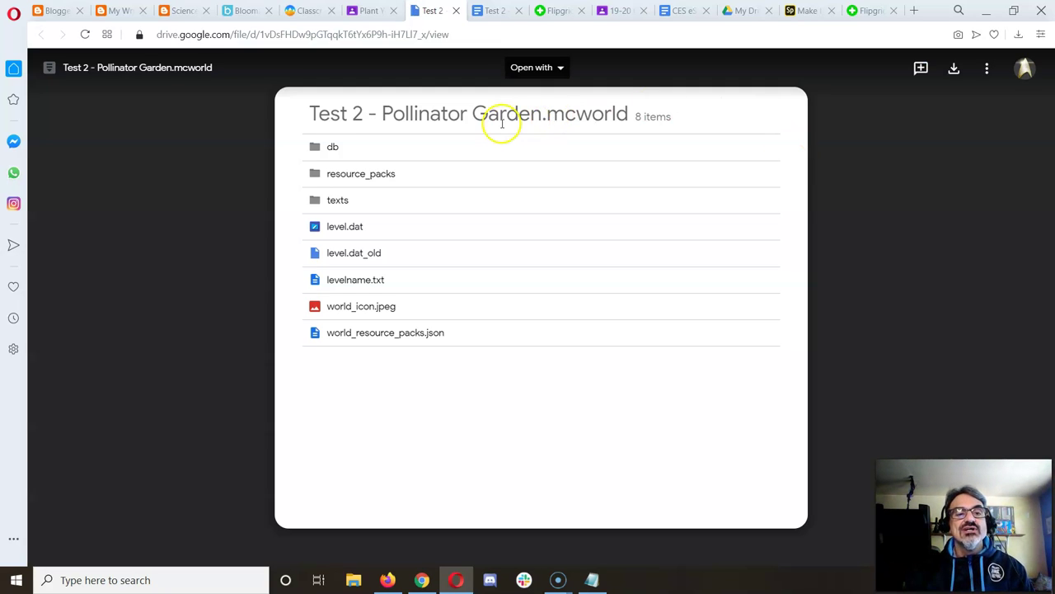
click(548, 233)
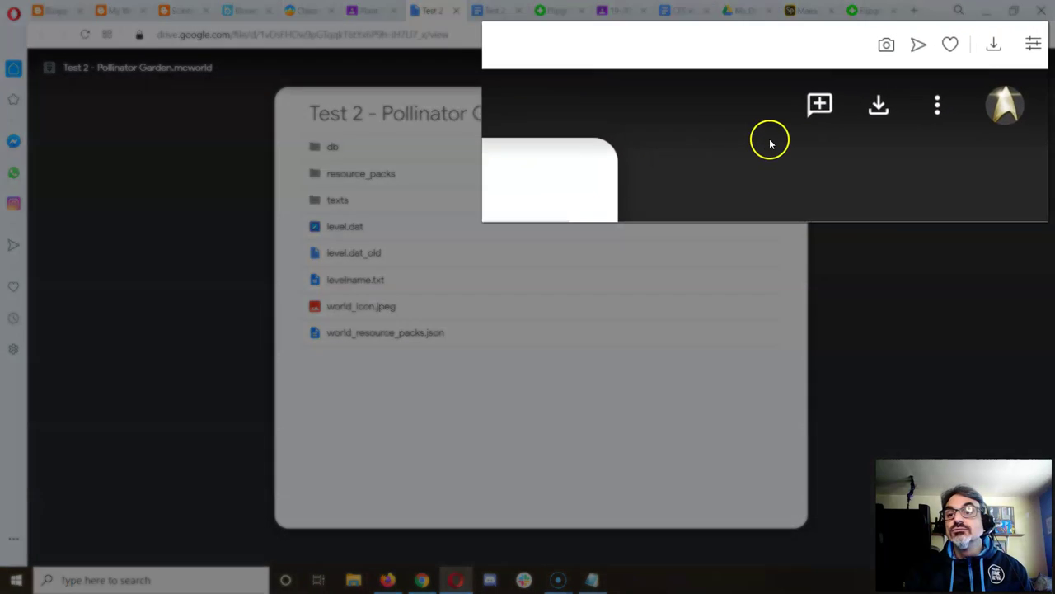
click(852, 115)
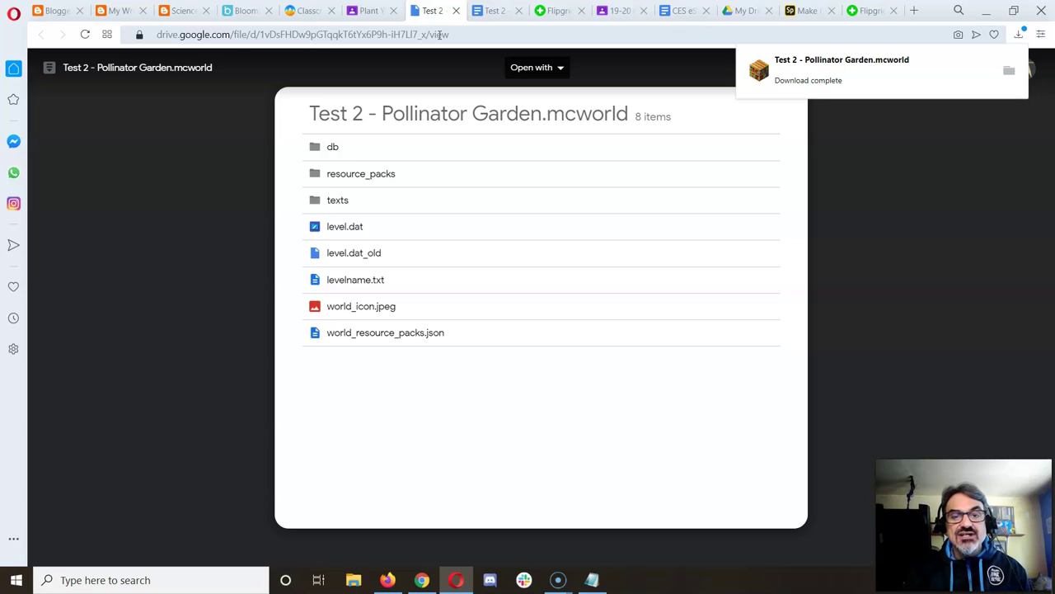
Step: Search 'minecraft education edition download' and open the official Get Minecraft: Education Edition page
click(440, 34)
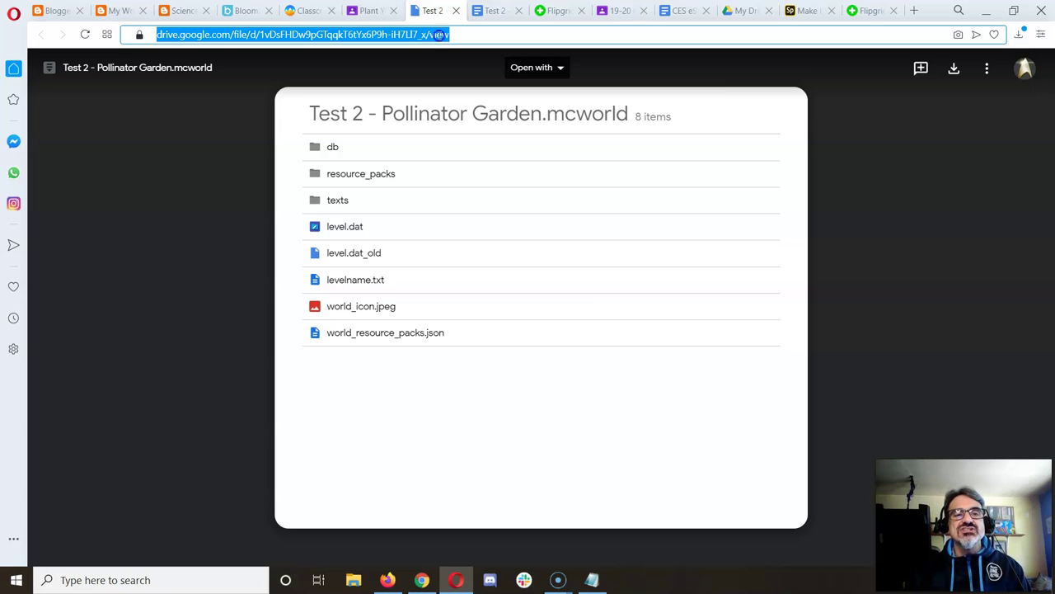
text(mine)
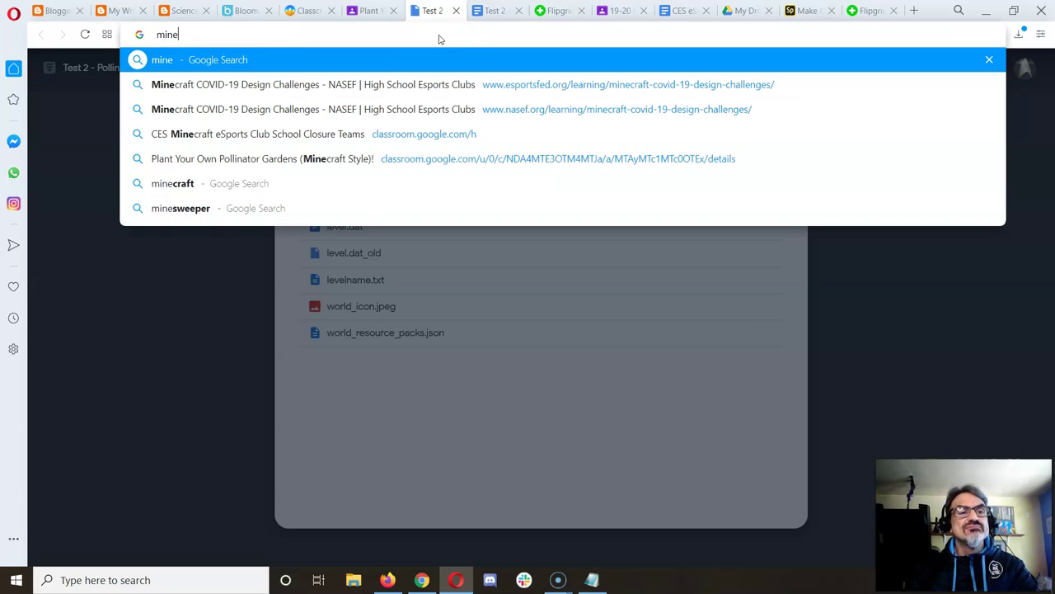
text(craft educ)
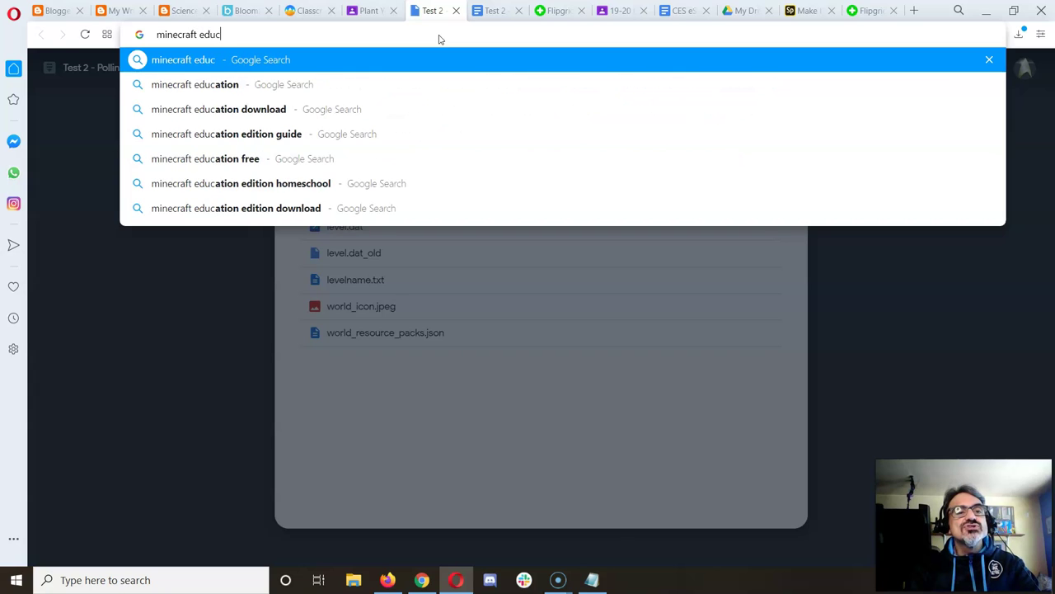
text(ation editi)
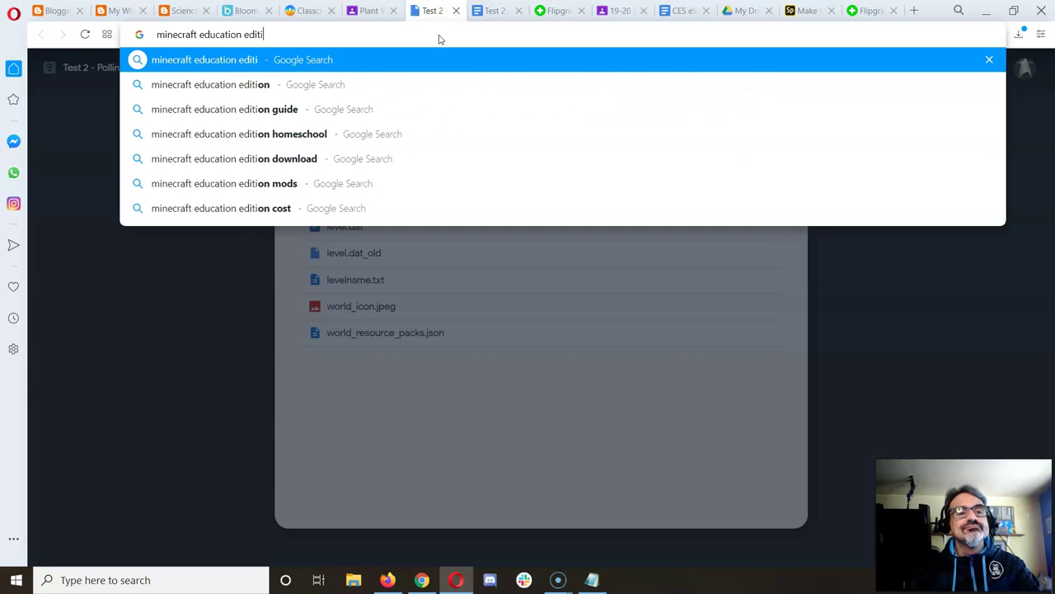
text(on down)
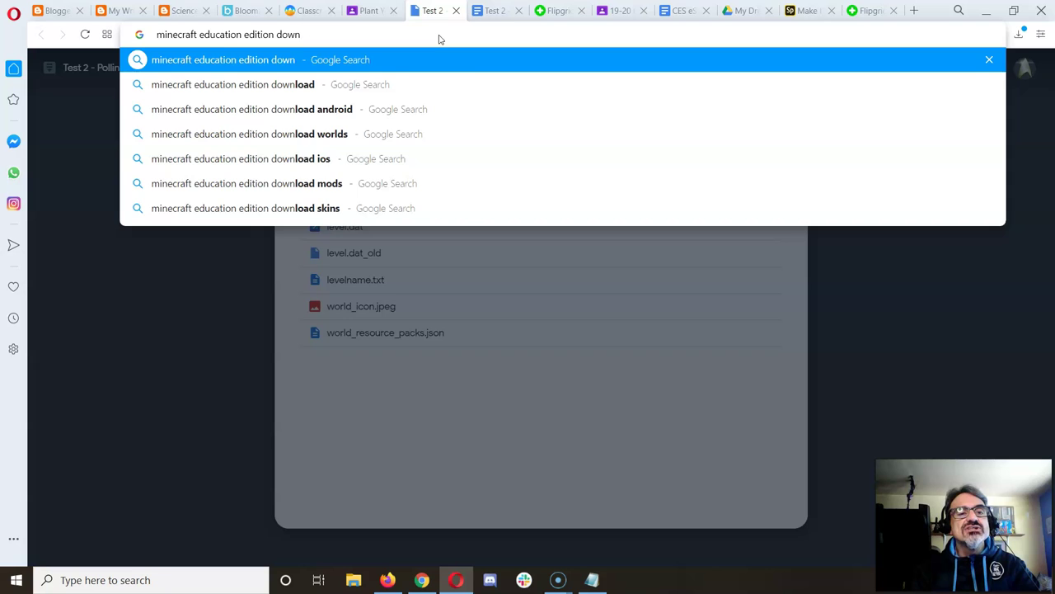
text(oad)
key(Return)
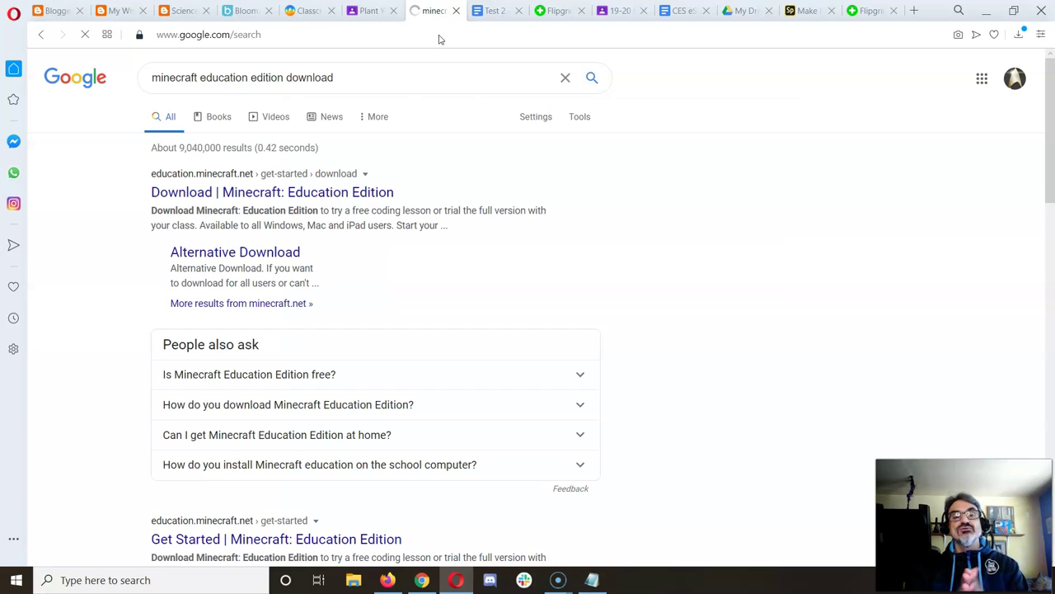
click(269, 192)
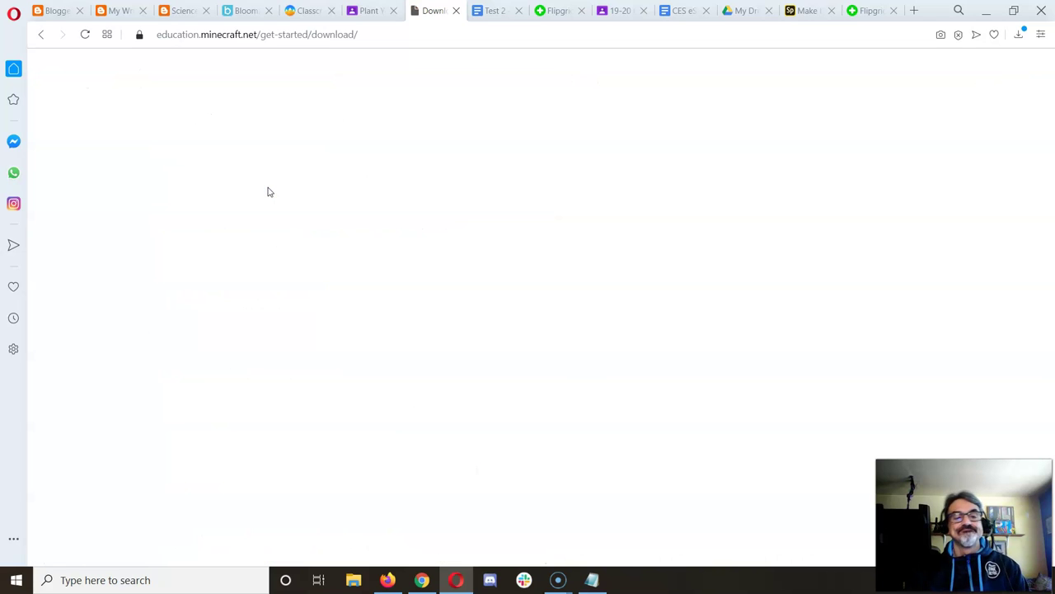
scroll(546, 347, down, 3)
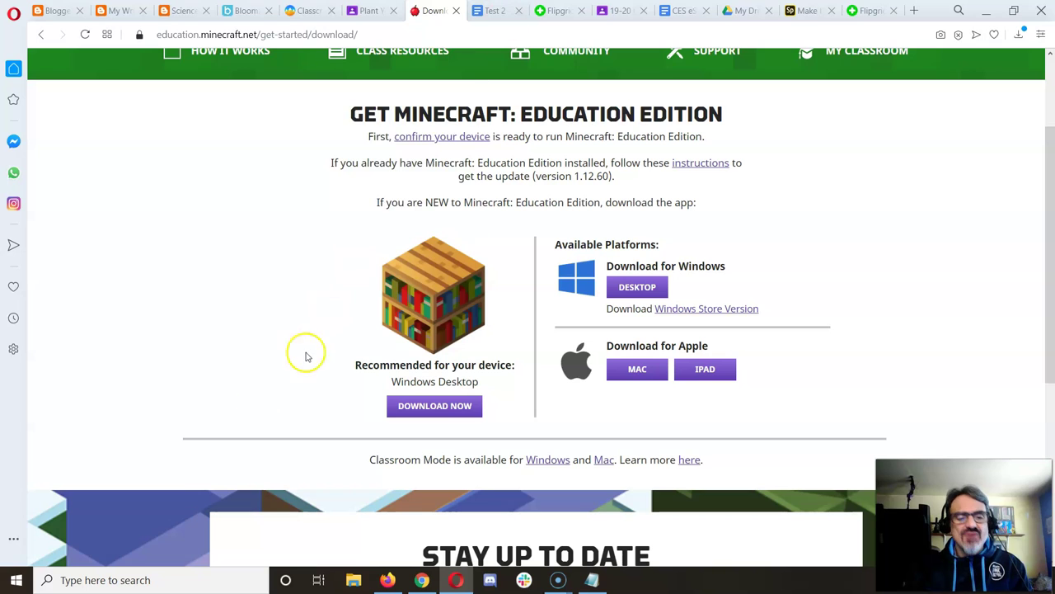
Step: Search 'min' in the taskbar and launch Minecraft Education Edition
click(176, 580)
text(min)
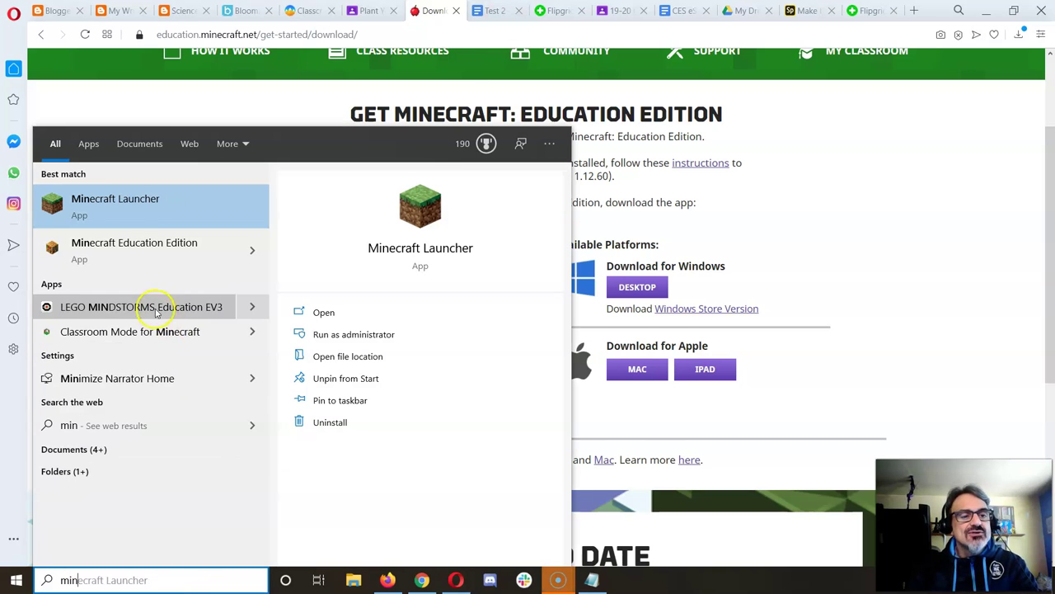
click(155, 249)
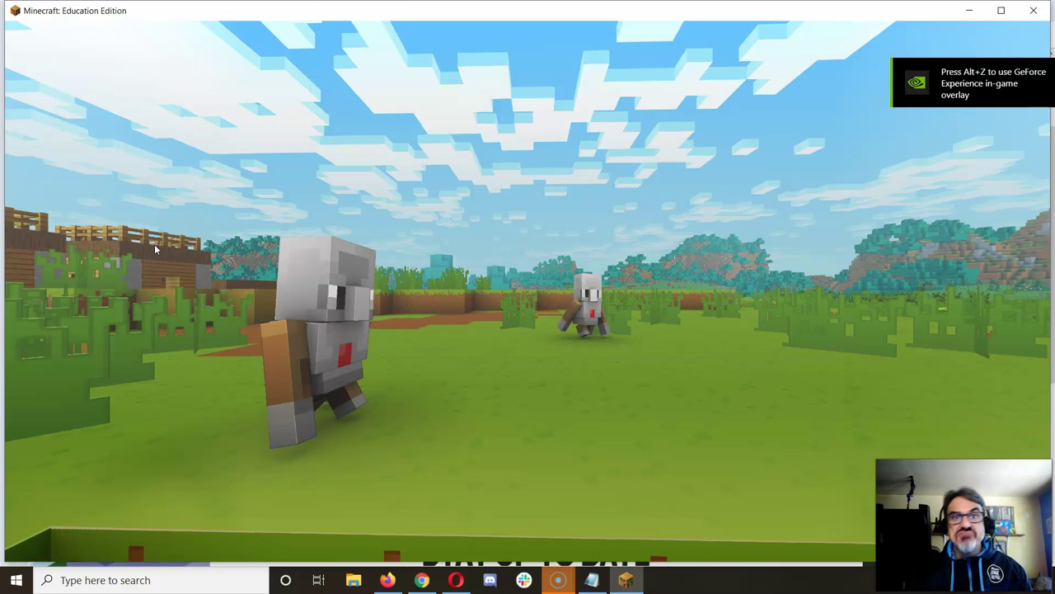
Step: Sign in to Minecraft Education Edition with the school account e-mail and password
click(420, 252)
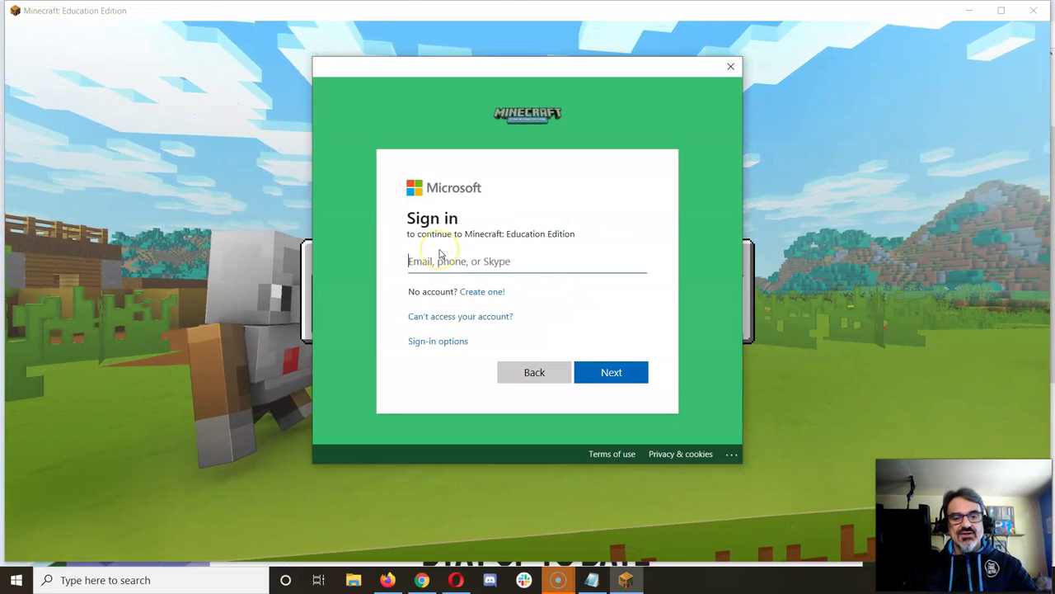
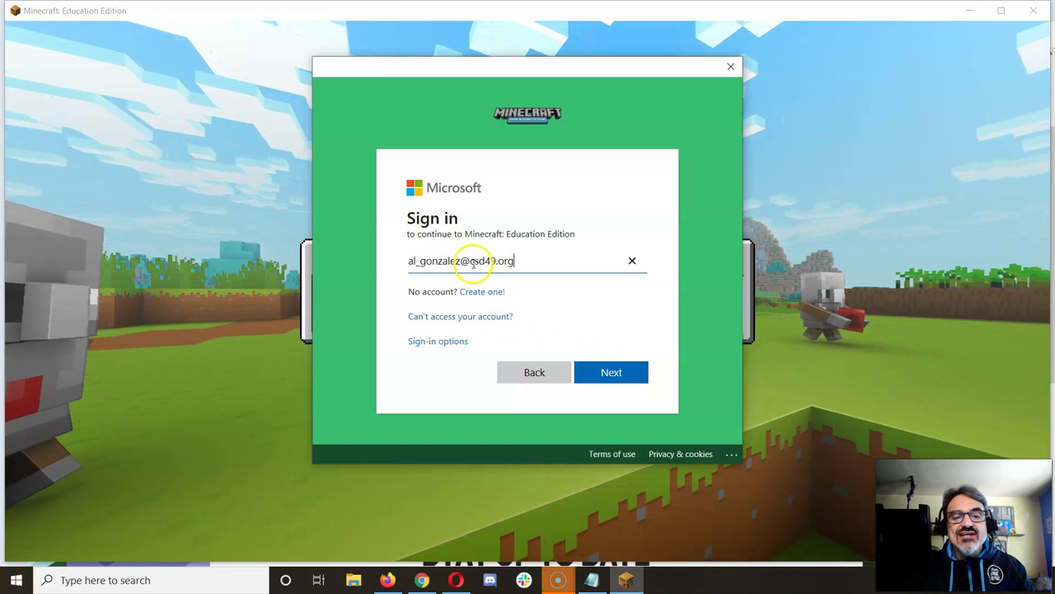
click(591, 373)
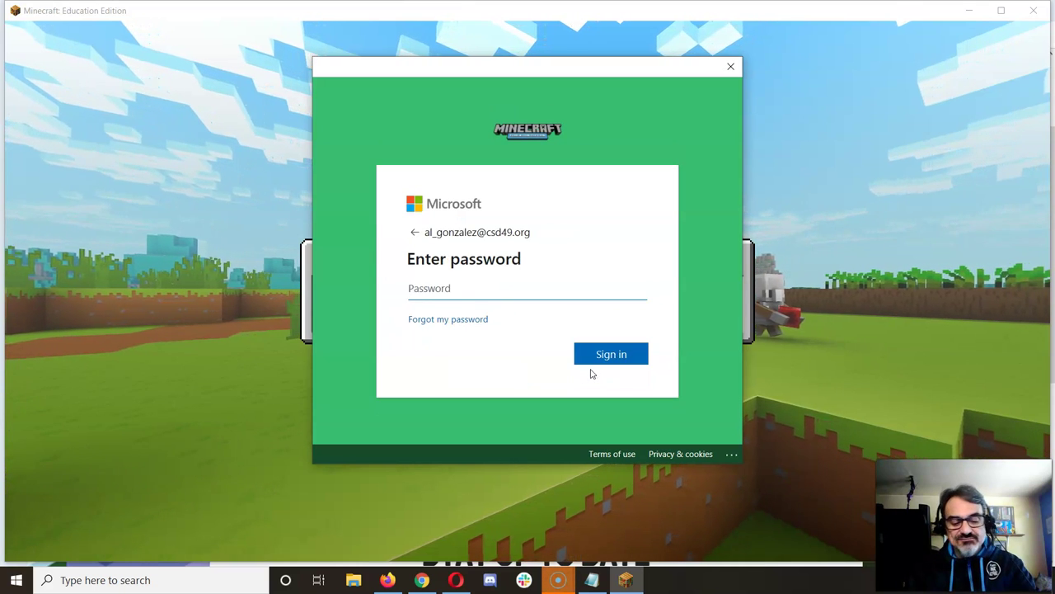
text(•••••••)
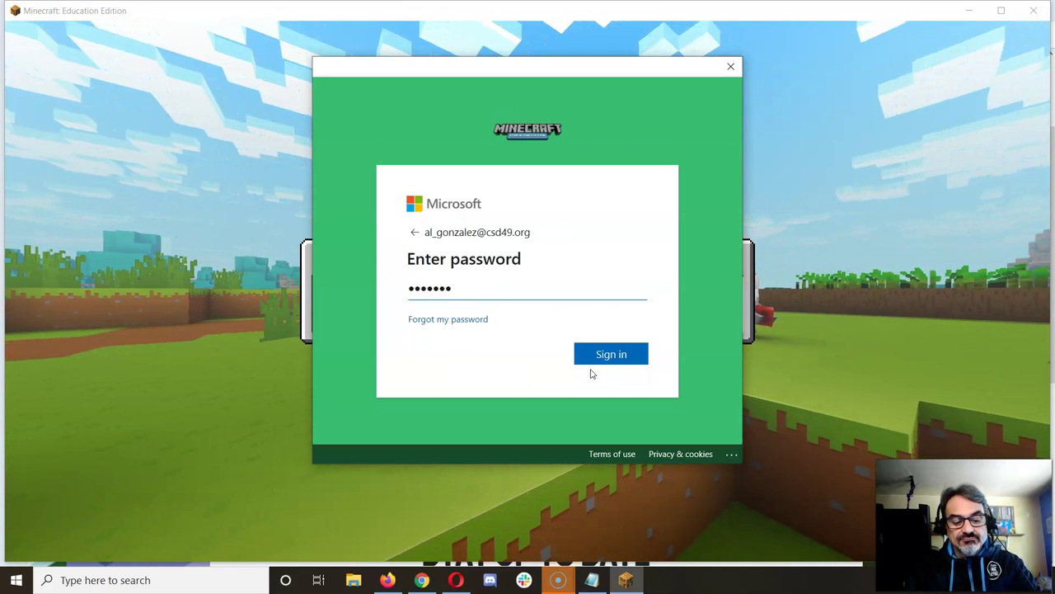
text(••••••)
key(Return)
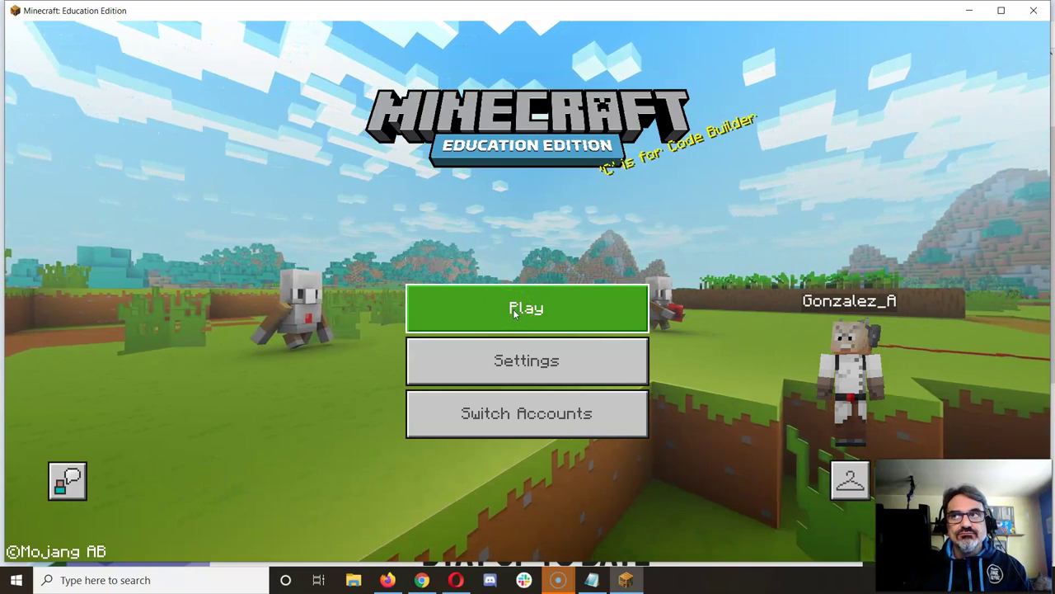
Step: Import Test 2 - Pollinator Garden.mcworld from Downloads via Play > Import
click(515, 312)
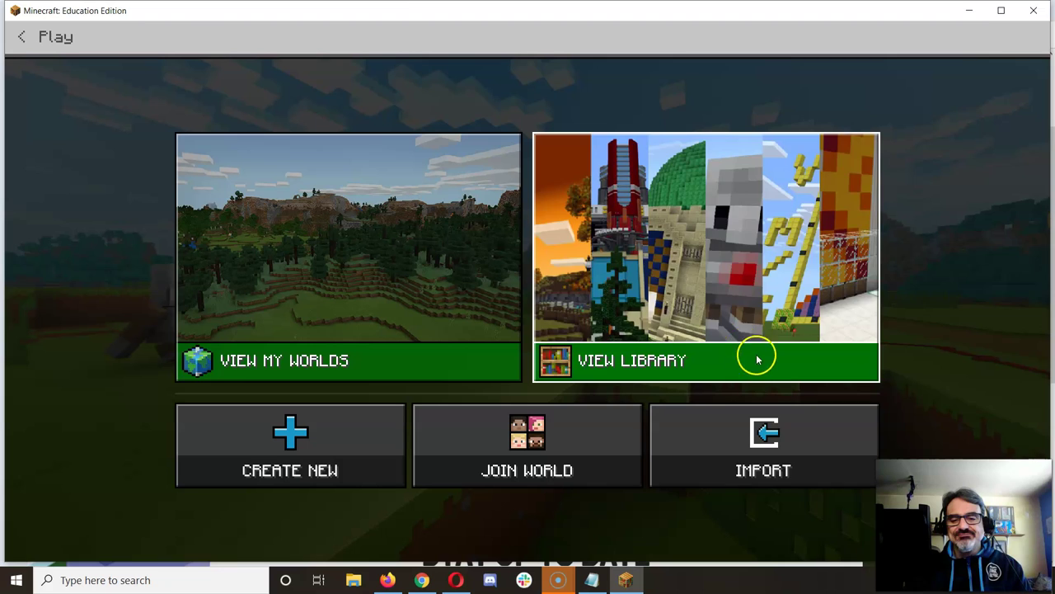
click(749, 472)
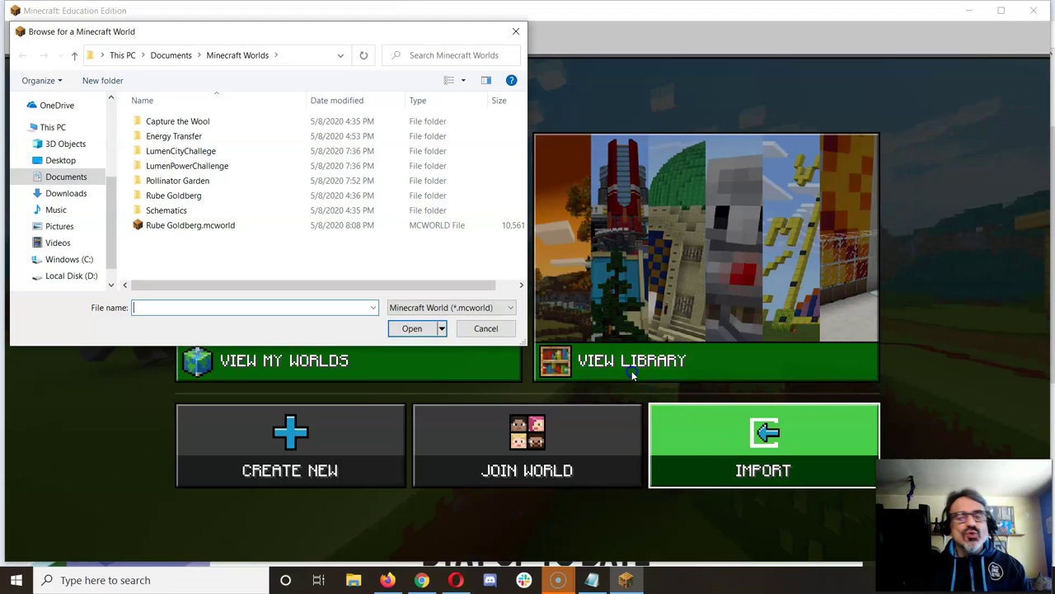
click(149, 226)
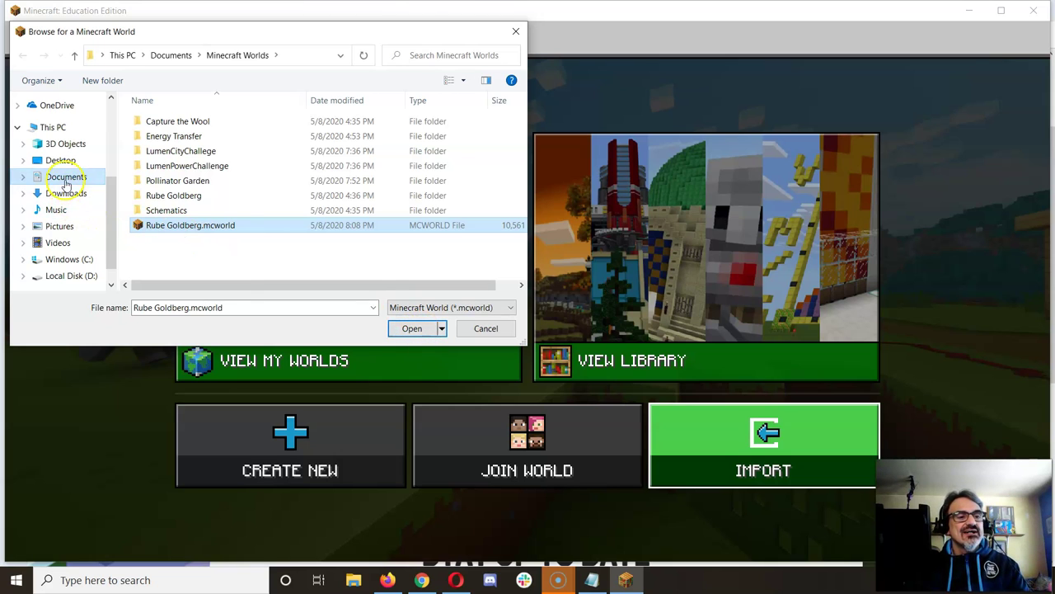
click(64, 193)
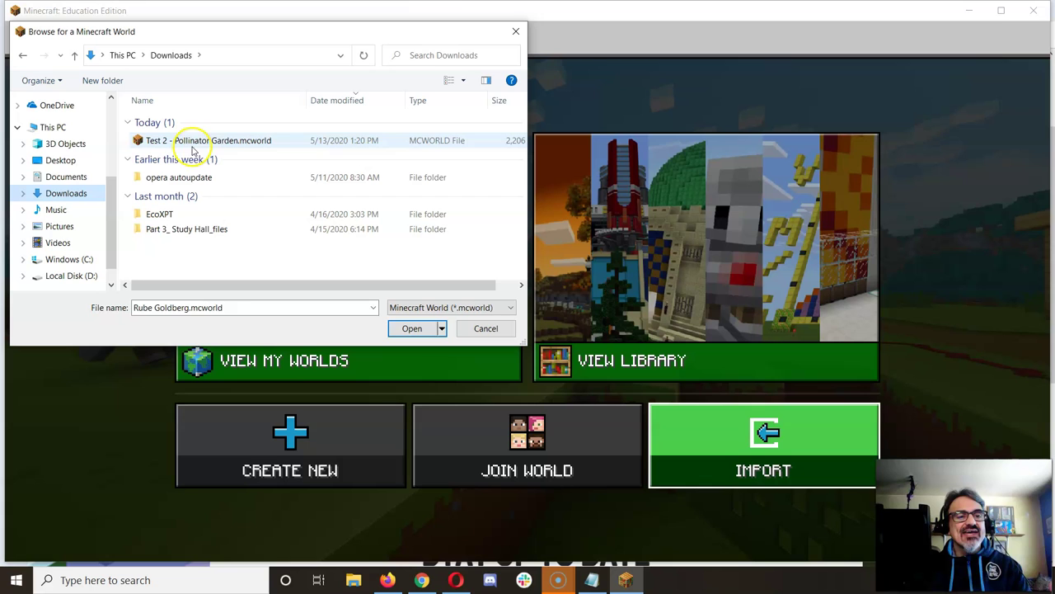
click(197, 140)
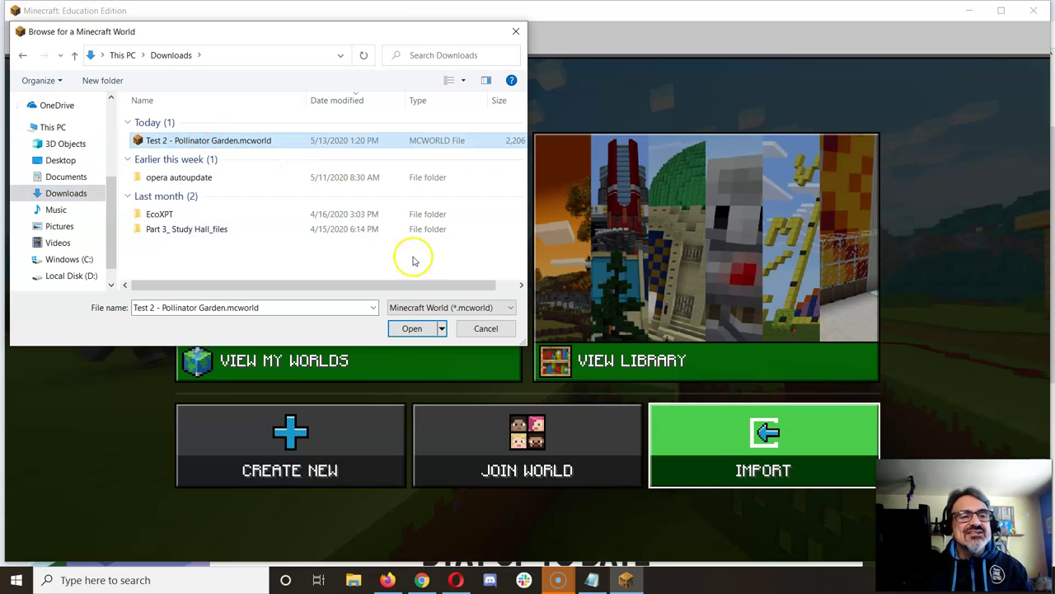
click(411, 328)
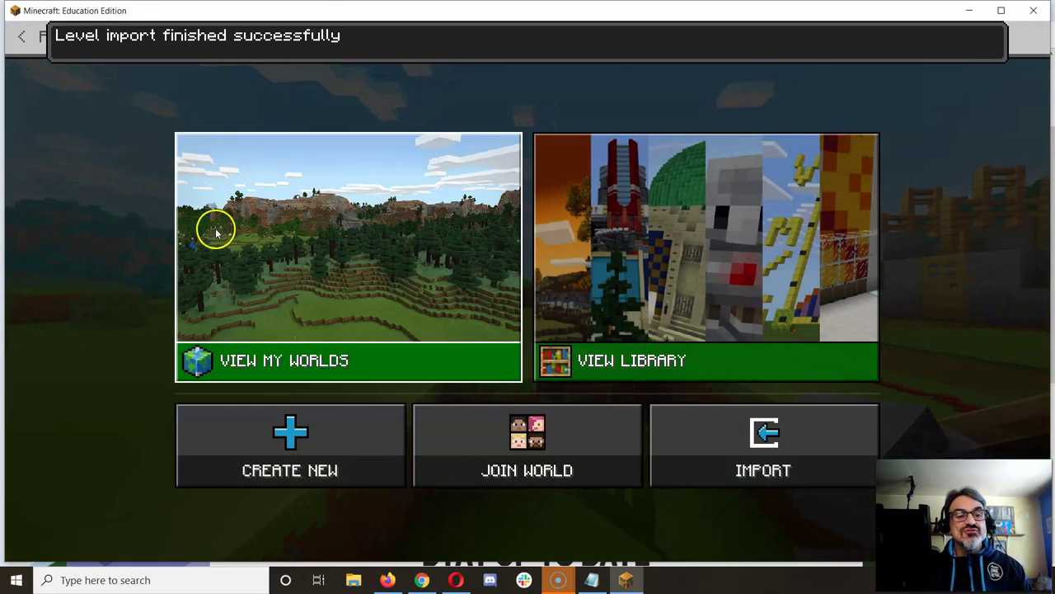
Step: Launch the Pollinator Garden world dated 05/13/20 from the saved worlds list
click(310, 239)
click(312, 237)
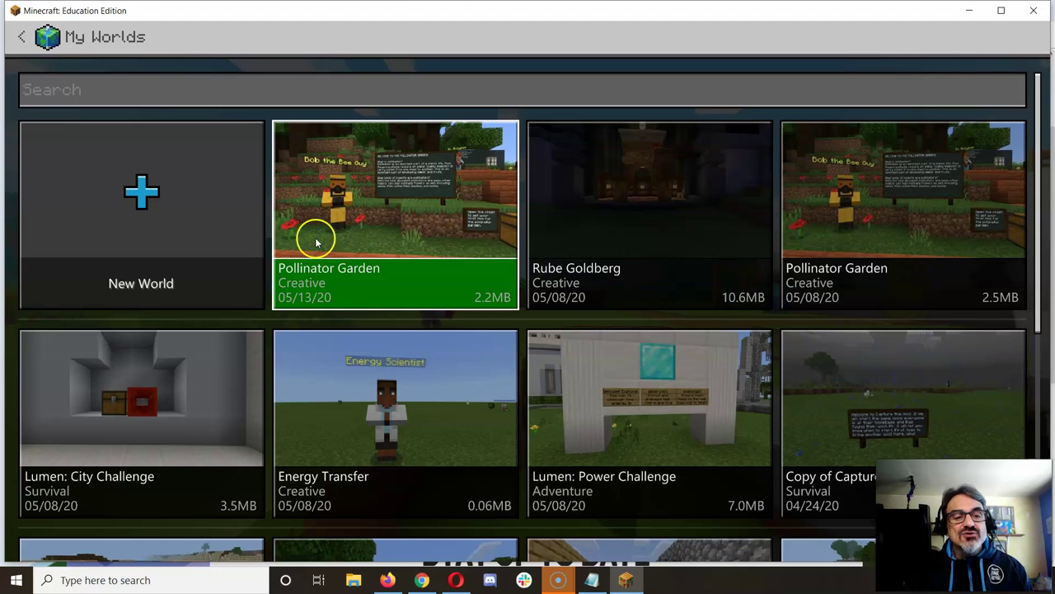
click(371, 281)
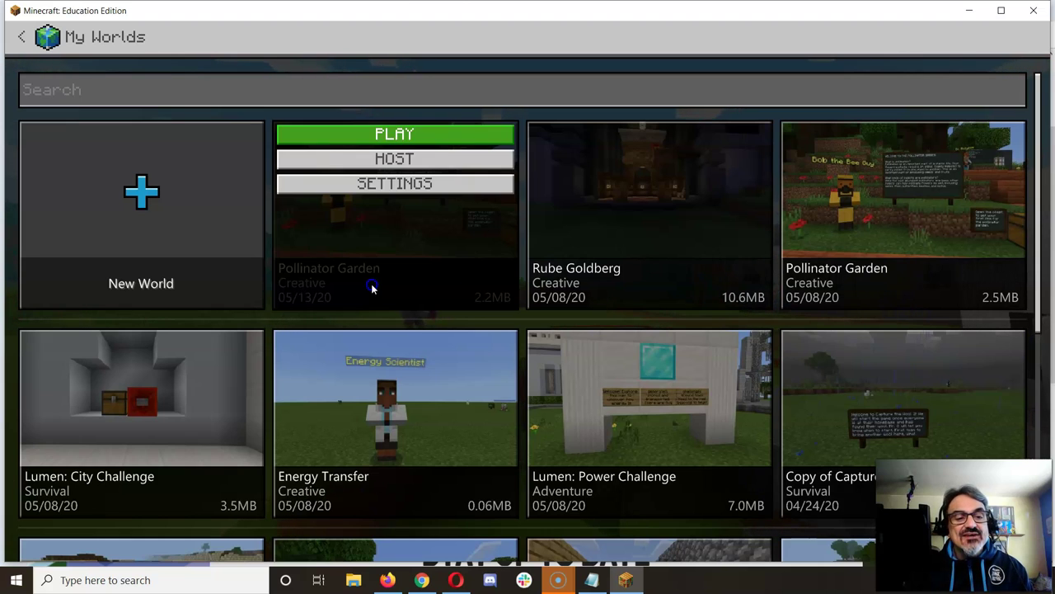
click(418, 135)
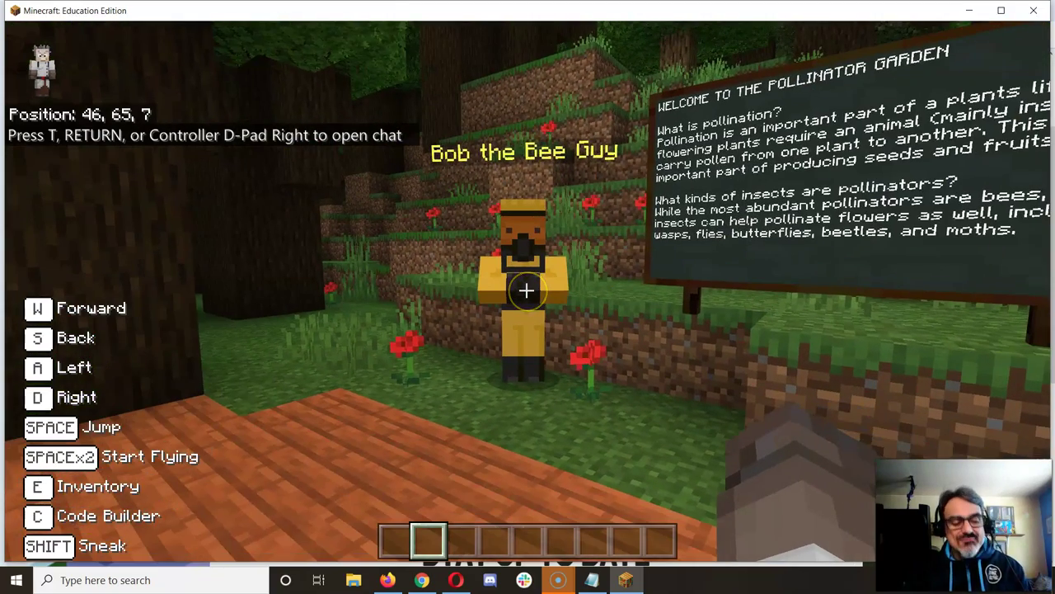
Step: Walk up to Bob the Bee Guy and read his welcome message
key(w)
right_click(526, 290)
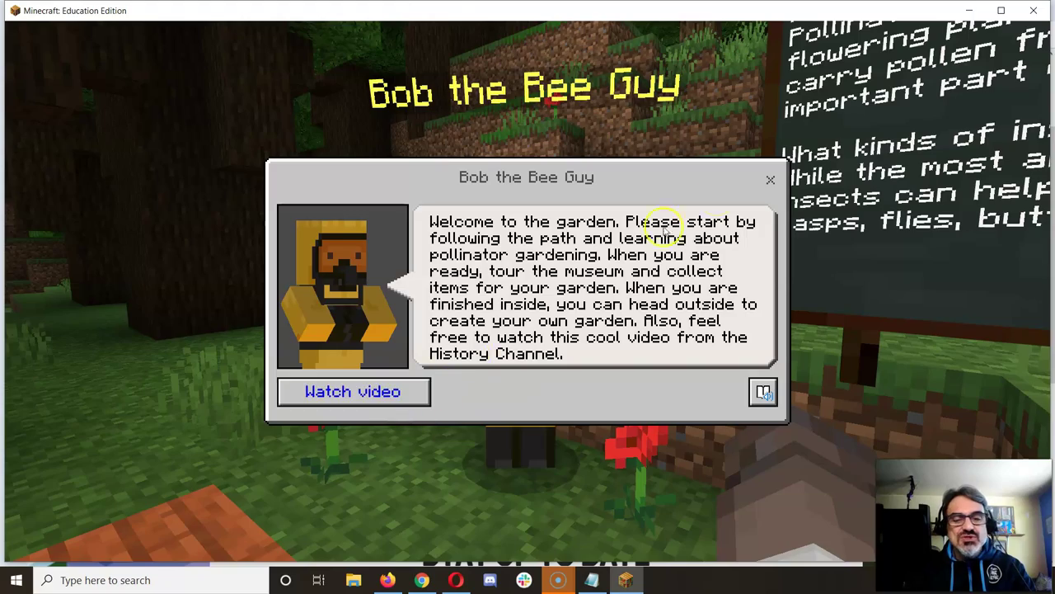
click(767, 178)
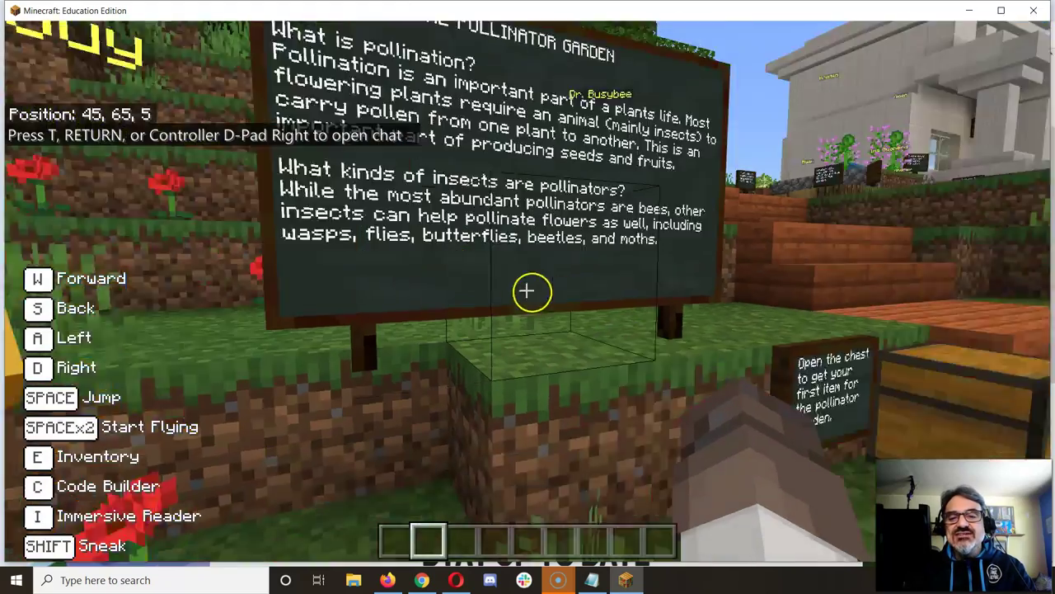
Step: Walk toward the chest and steps, check the Creative/Peaceful world settings, then return to the browser
key(w)
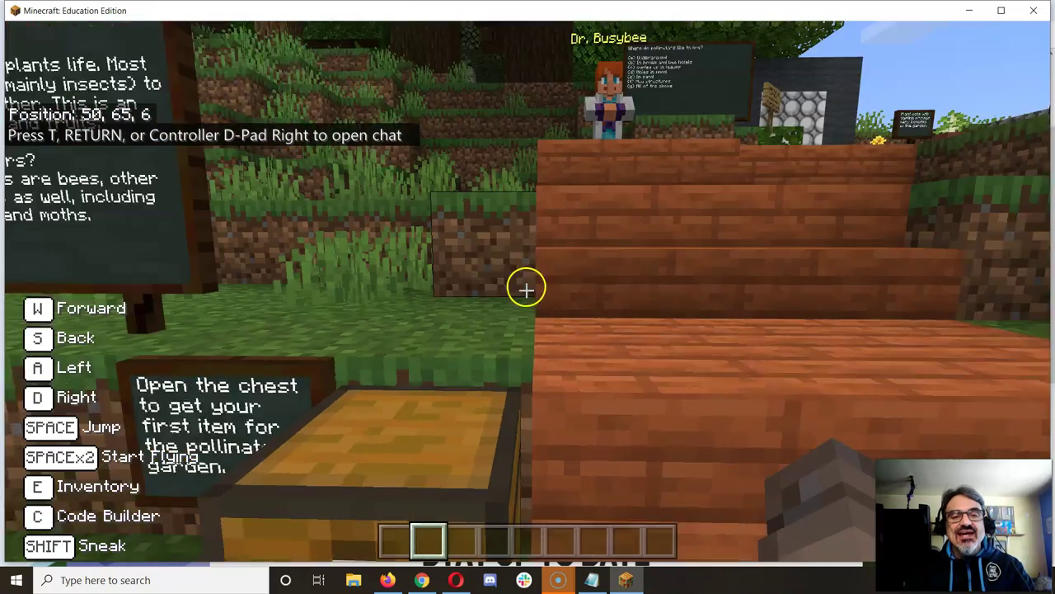
mouse_move(526, 289)
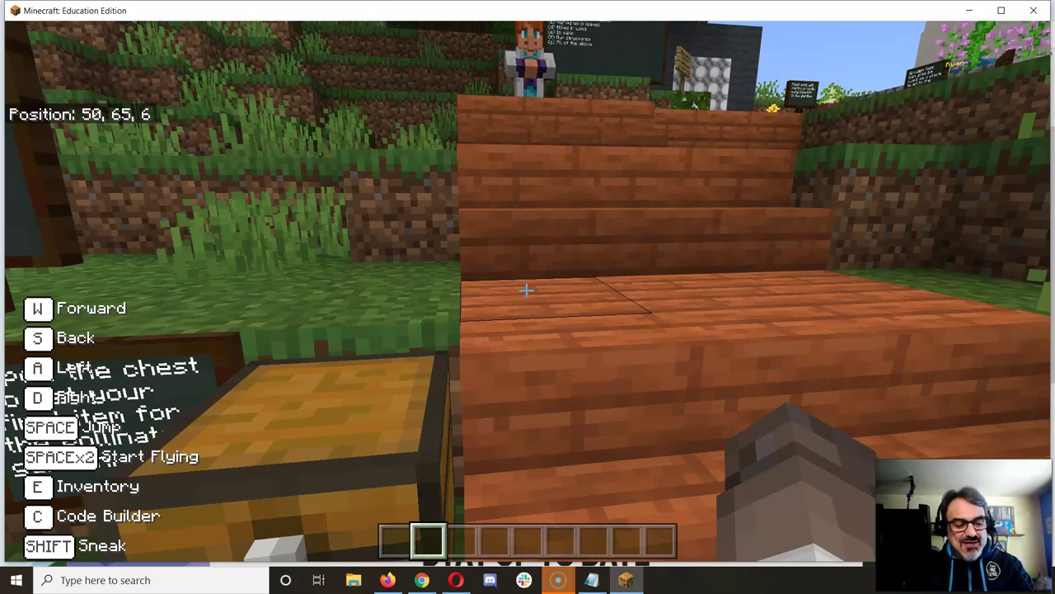
key(Escape)
key(Escape)
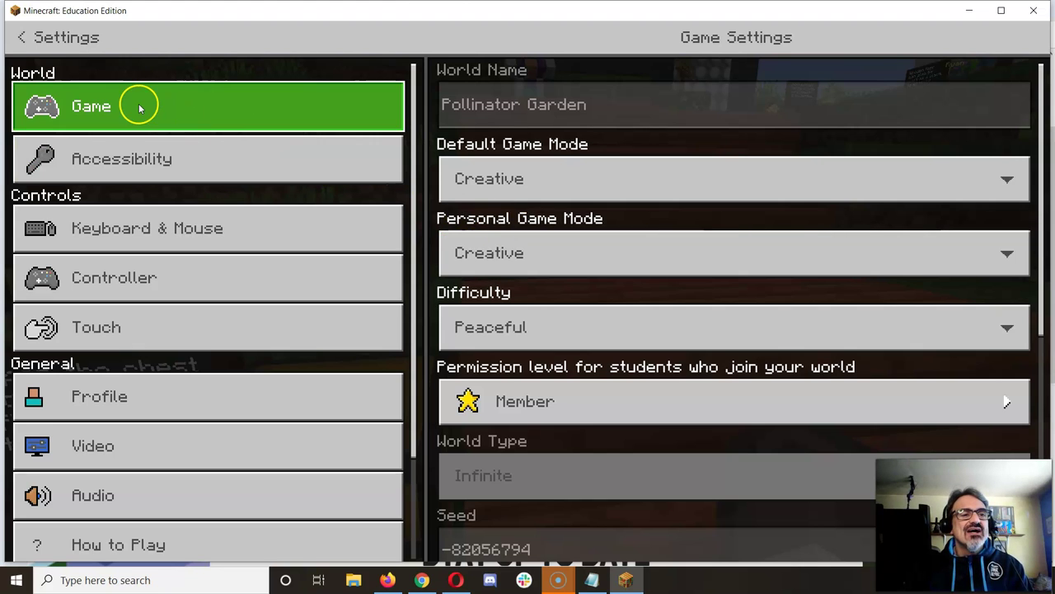
click(21, 37)
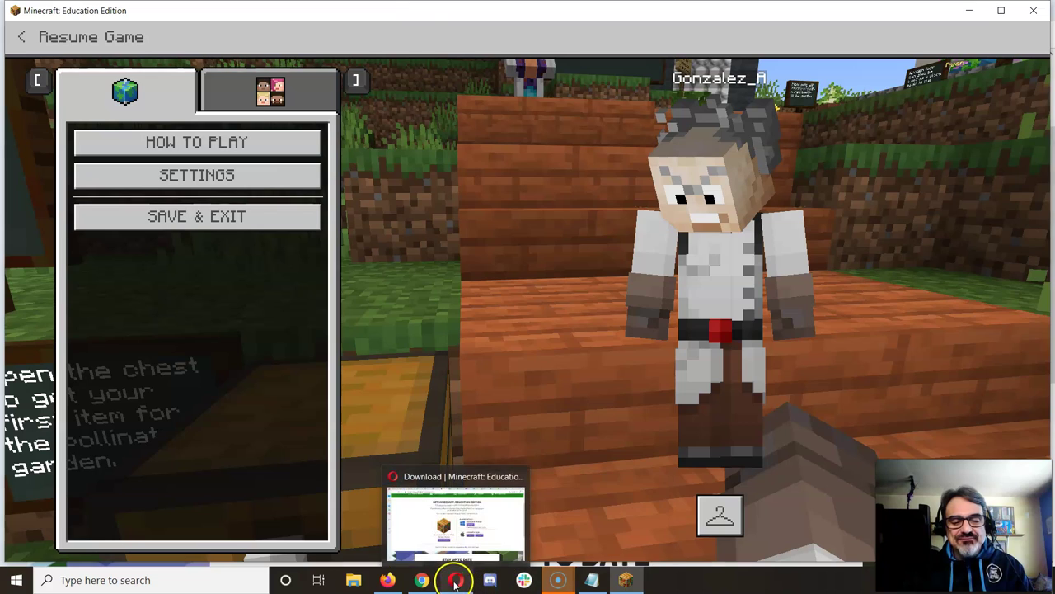
click(455, 581)
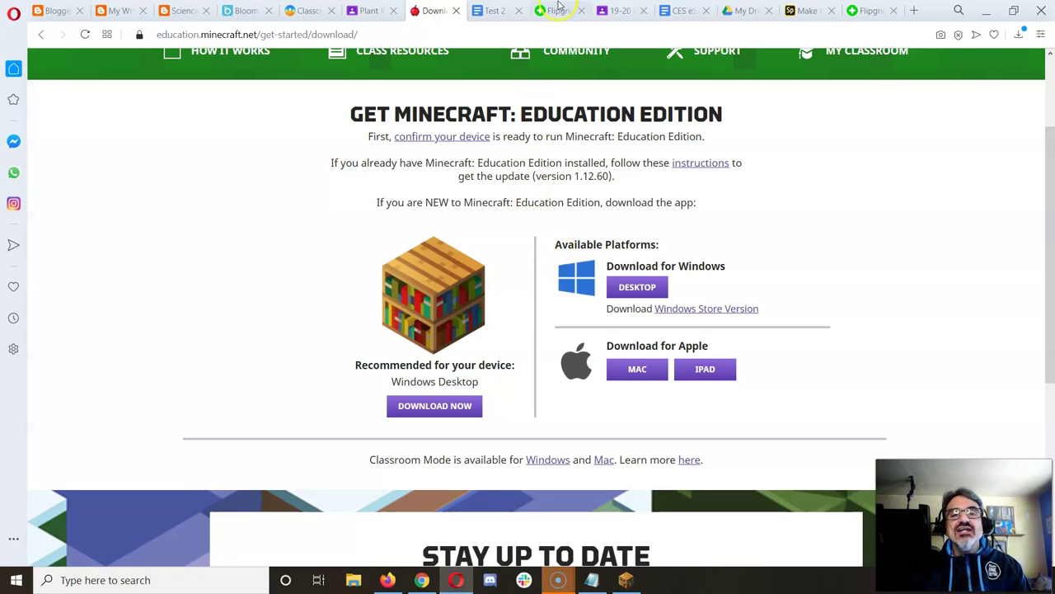
Step: Go to the Flipgrid pollinator topic, start a response, and dismiss the Camera and Mic Help dialog
click(559, 8)
click(155, 350)
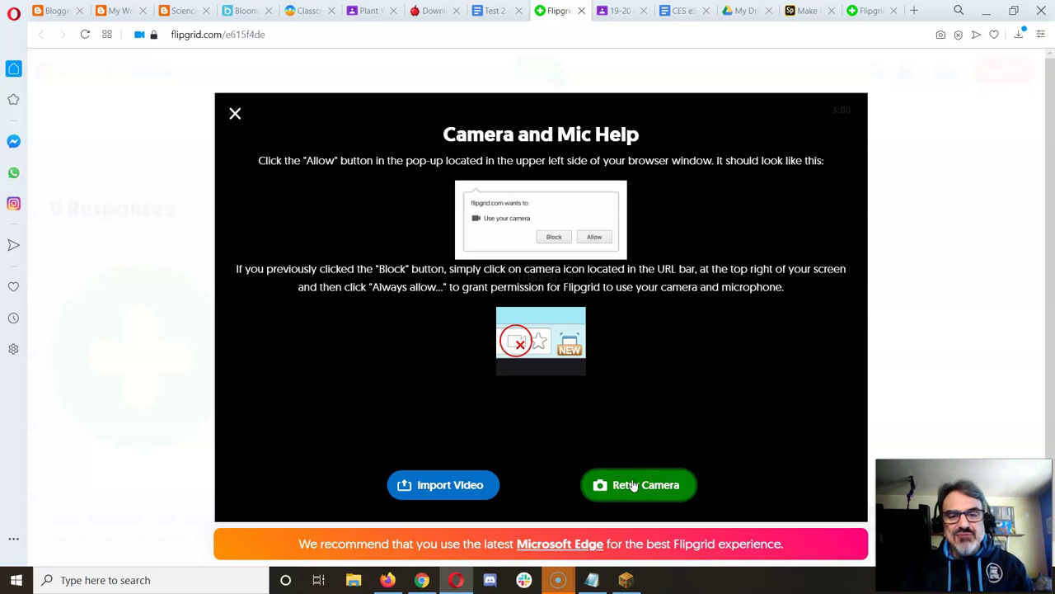
click(646, 421)
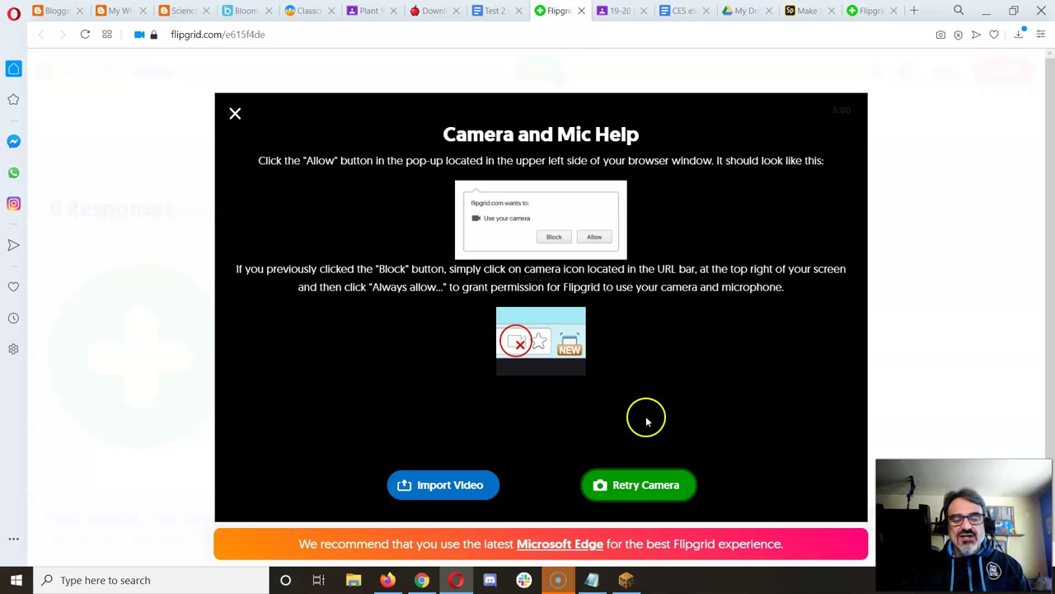
click(235, 112)
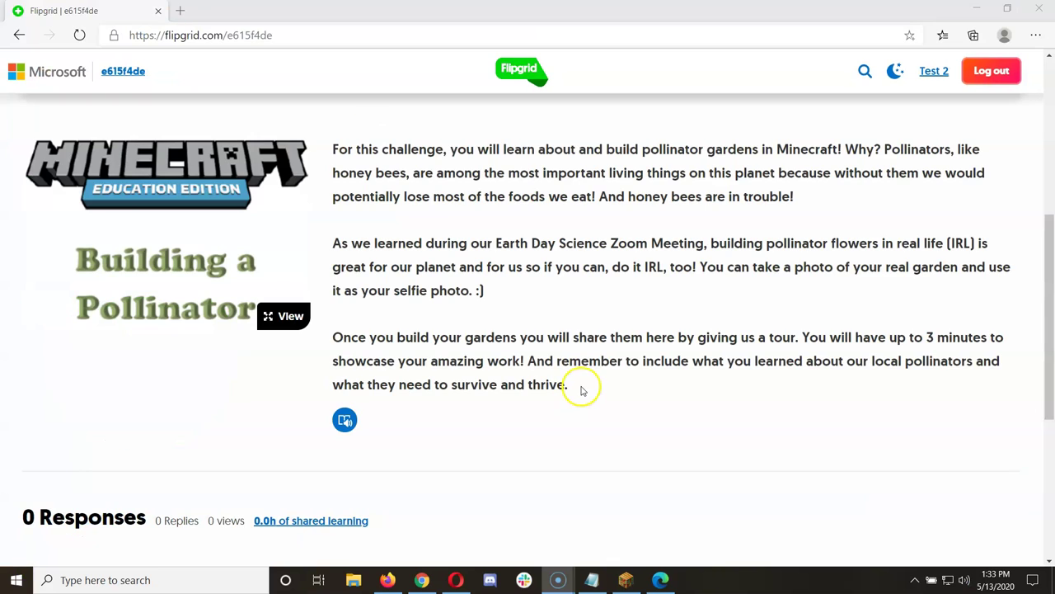
Step: Scroll down the pollinator topic page and launch the recorder with its 3:00 limit
scroll(581, 387, down, 2)
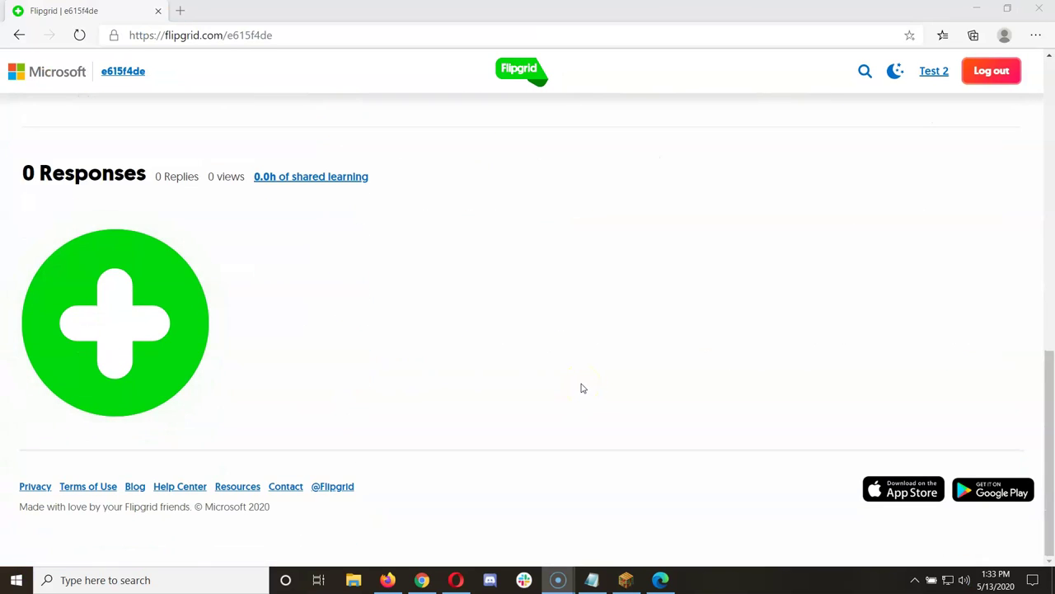
click(30, 322)
click(132, 343)
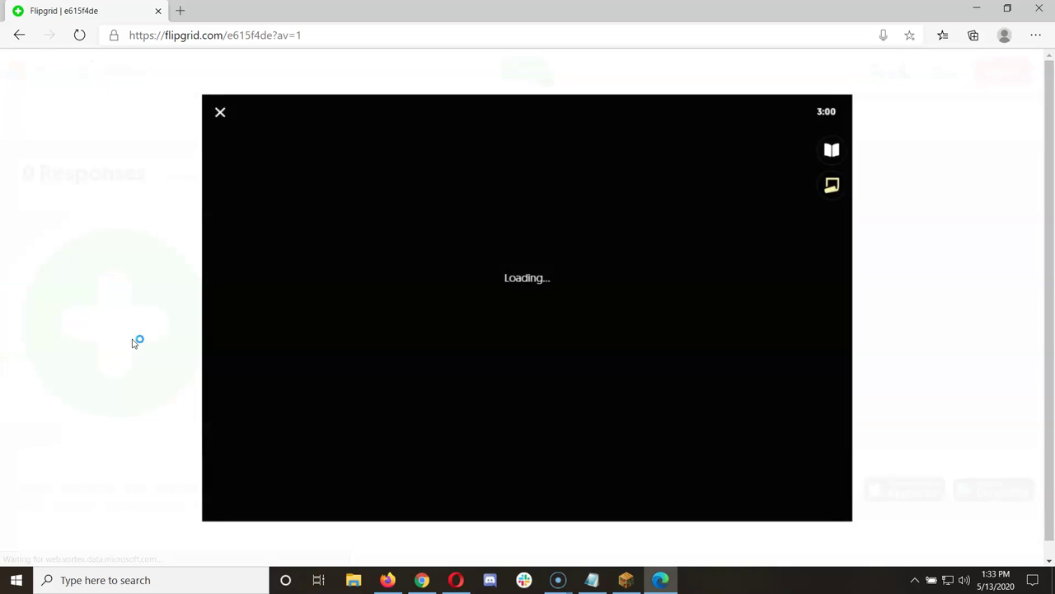